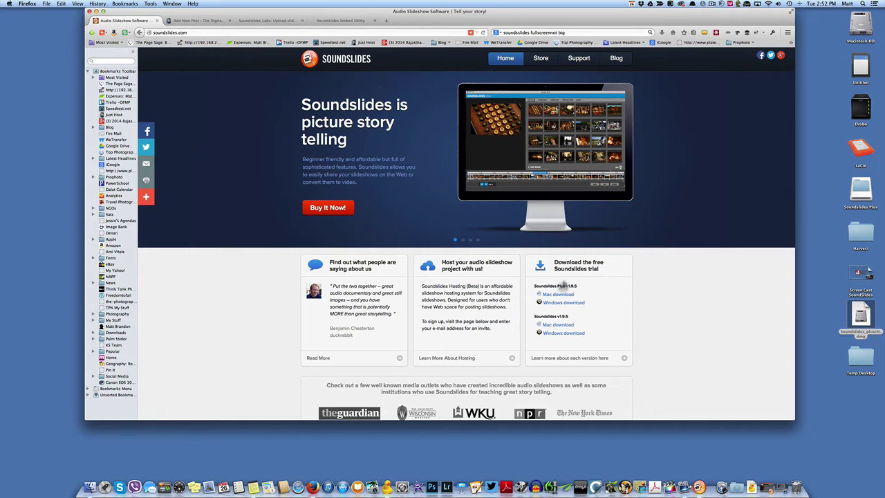
# Step: Download Soundslides Plus for Mac from soundslides.com, then hide Firefox to reveal the desktop
pyautogui.click(600, 294)
pyautogui.press('super+m')
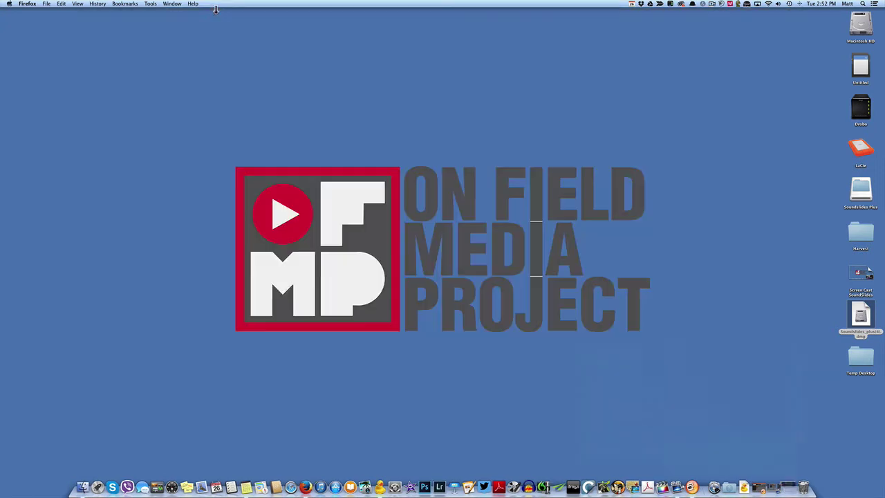
# Step: Launch Soundslides Plus from the 1543 folder on its disk image, confirming the open prompt
pyautogui.doubleClick(862, 194)
pyautogui.click(590, 262)
pyautogui.doubleClick(590, 262)
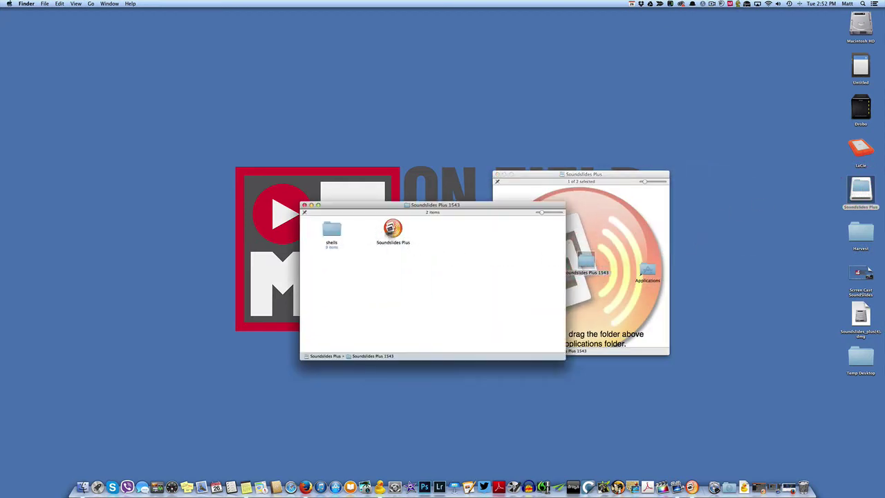
pyautogui.doubleClick(394, 232)
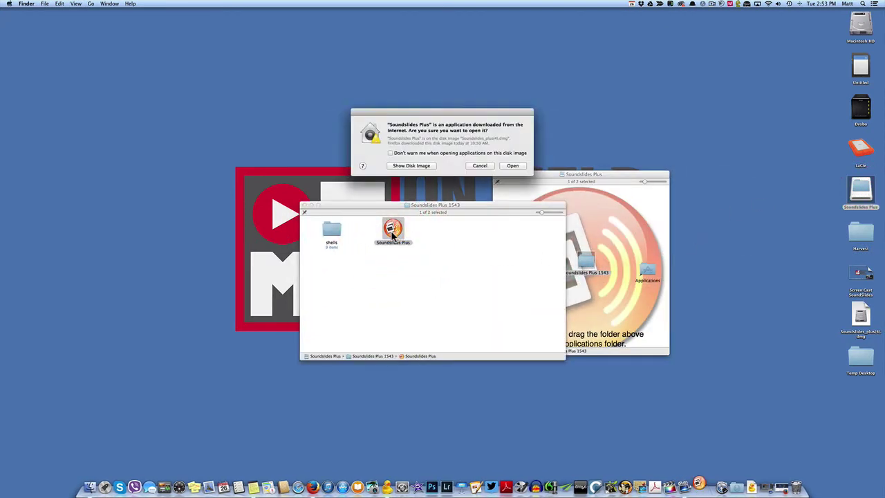
pyautogui.click(512, 166)
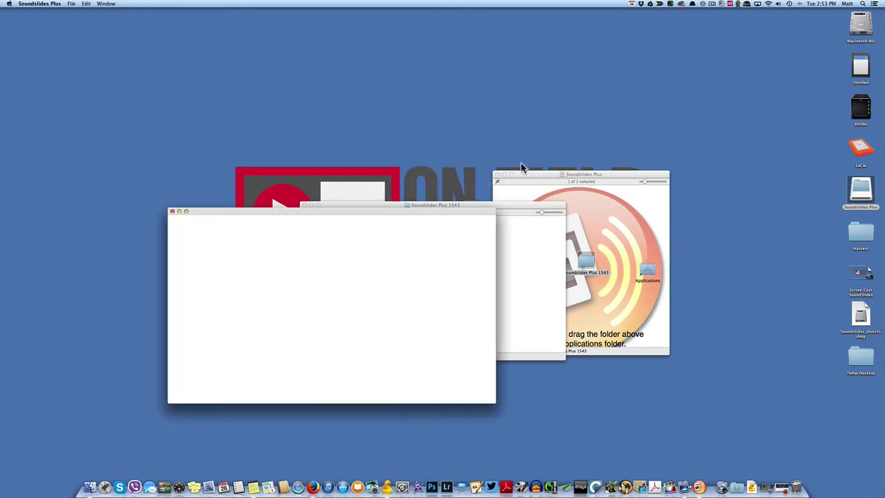
# Step: Close the Finder windows and enlarge and reposition the Soundslides start window
pyautogui.moveTo(415, 213); pyautogui.dragTo(489, 74)
pyautogui.click(517, 308)
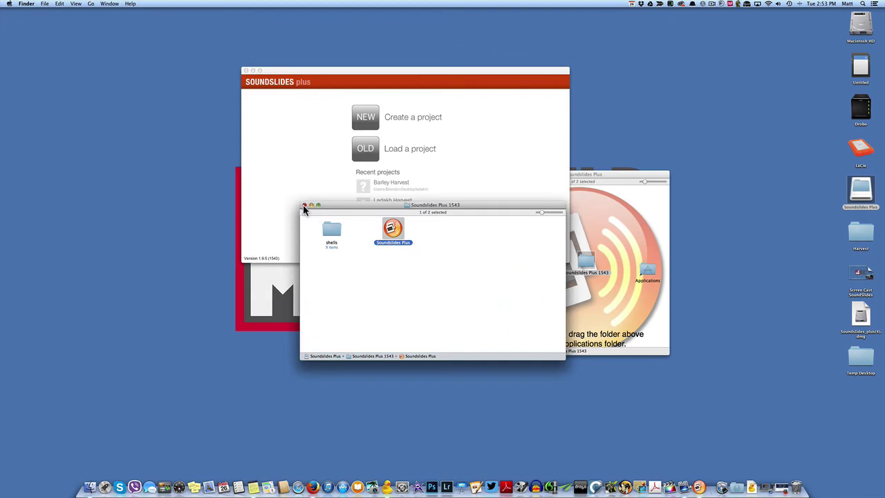
pyautogui.click(305, 206)
pyautogui.click(577, 198)
pyautogui.click(494, 174)
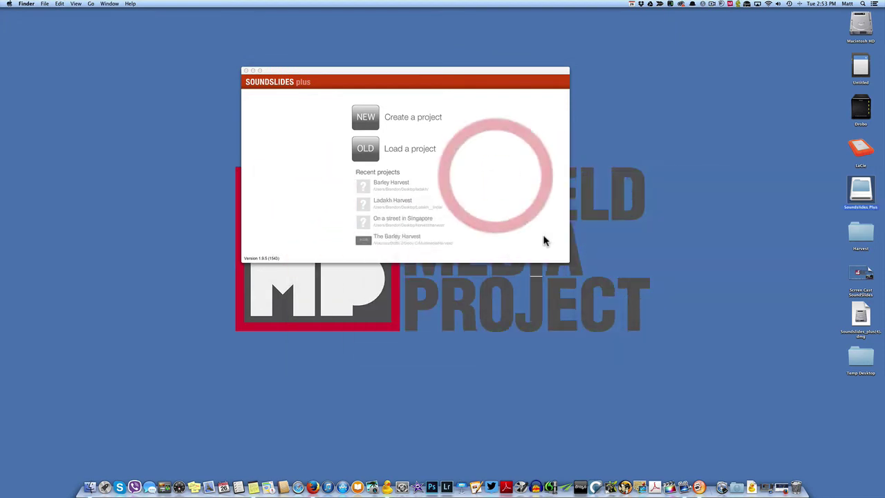
pyautogui.moveTo(569, 262); pyautogui.dragTo(779, 427)
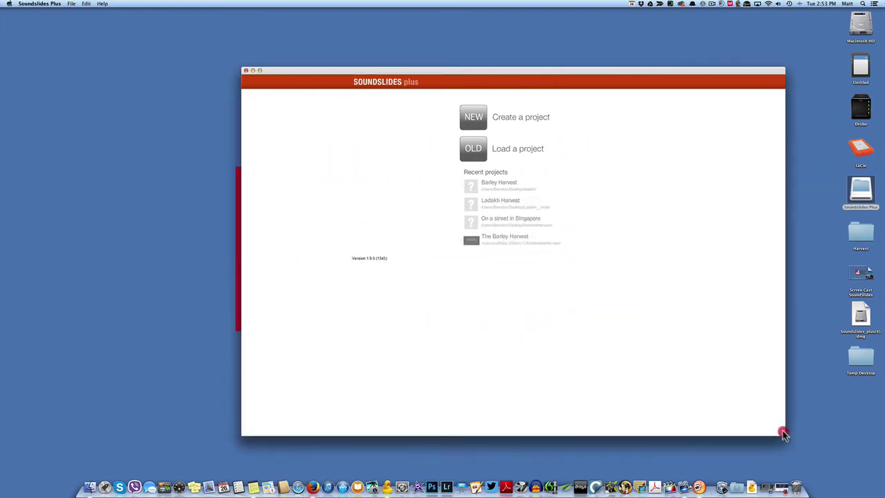
pyautogui.moveTo(530, 74); pyautogui.dragTo(440, 64)
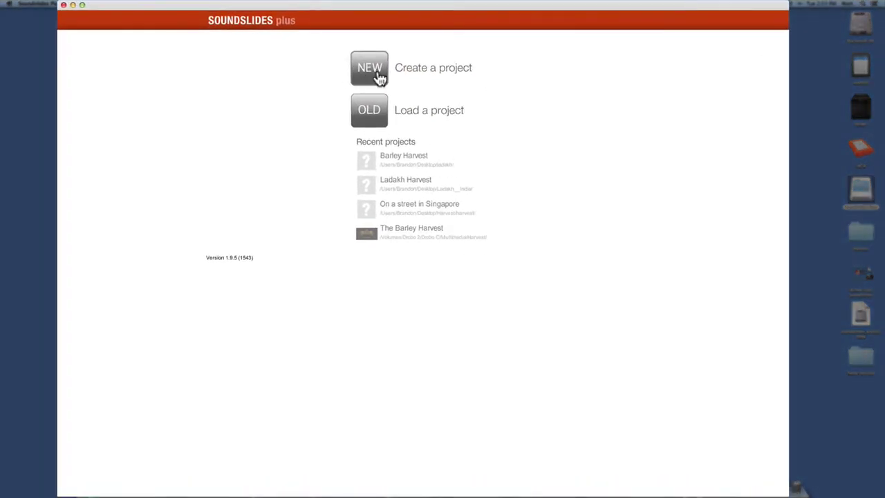
# Step: Create a new Soundslides project named 'ladakh' and save it to the Desktop
pyautogui.click(380, 79)
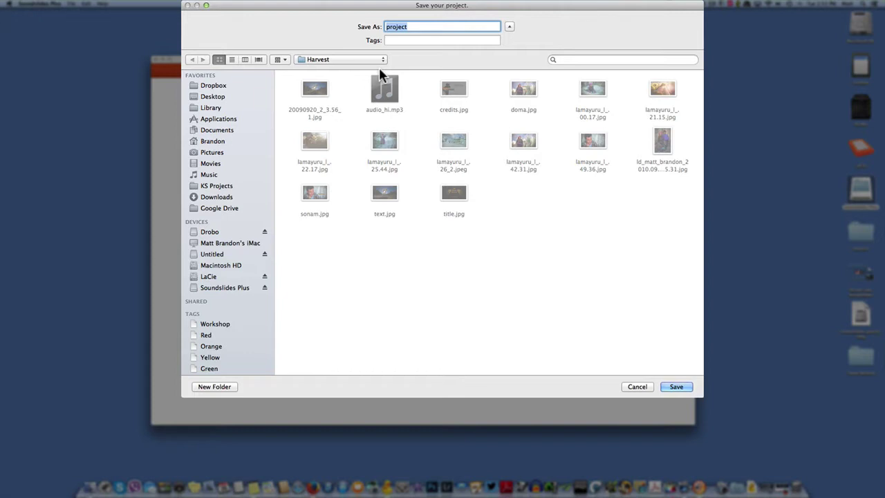
pyautogui.press('BackSpace')
pyautogui.write('ladakh')
pyautogui.click(325, 59)
pyautogui.click(325, 71)
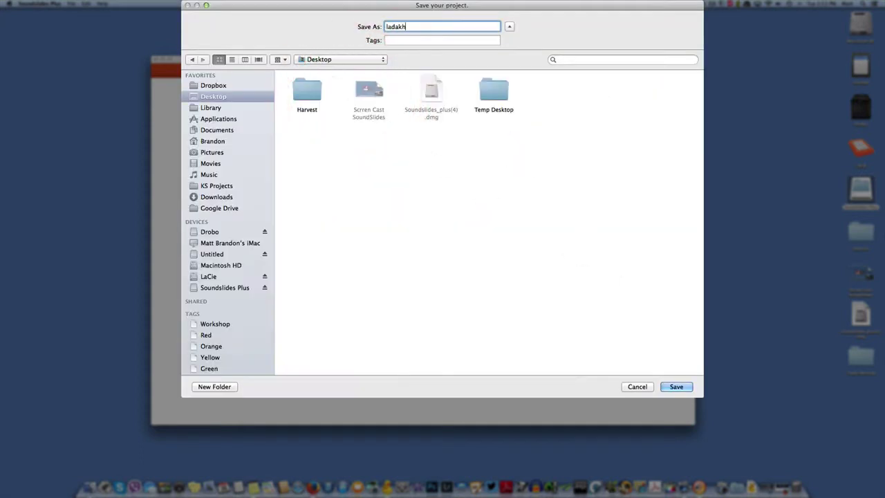
pyautogui.click(687, 386)
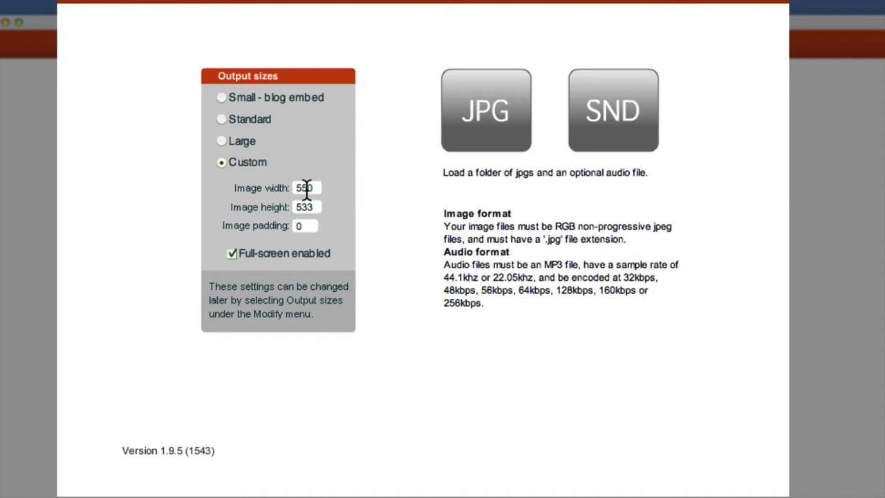
# Step: Change the output image size from 550×533 to 700 wide by 394 high
pyautogui.doubleClick(306, 188)
pyautogui.write('700')
pyautogui.doubleClick(316, 203)
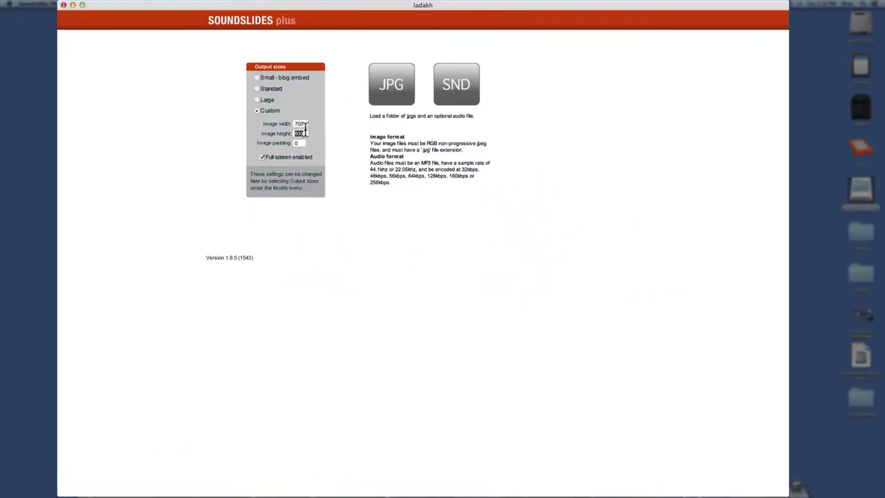
pyautogui.write('394')
pyautogui.moveTo(395, 11); pyautogui.dragTo(404, 10)
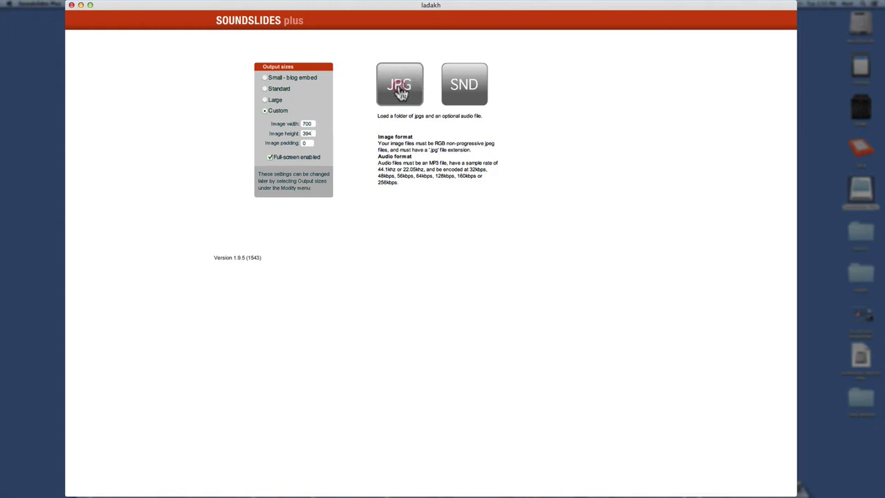
# Step: Import the JPG images from the Harvest folder on the Desktop
pyautogui.click(401, 94)
pyautogui.click(408, 84)
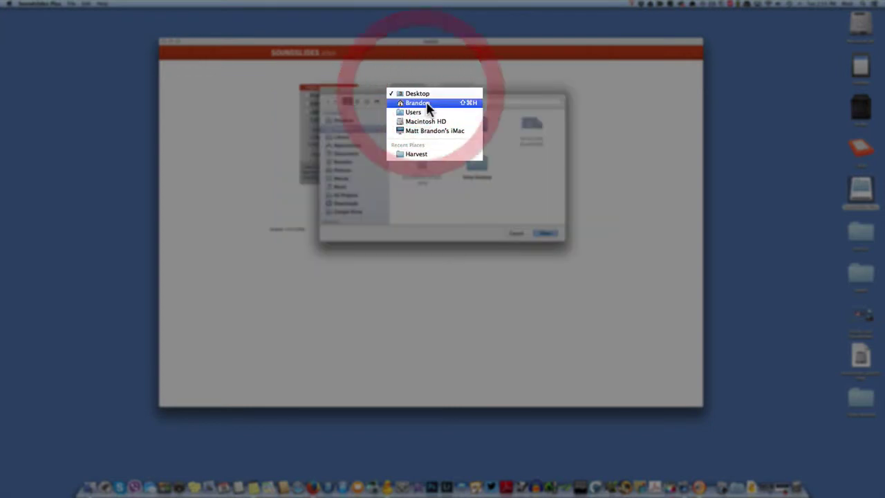
pyautogui.click(424, 94)
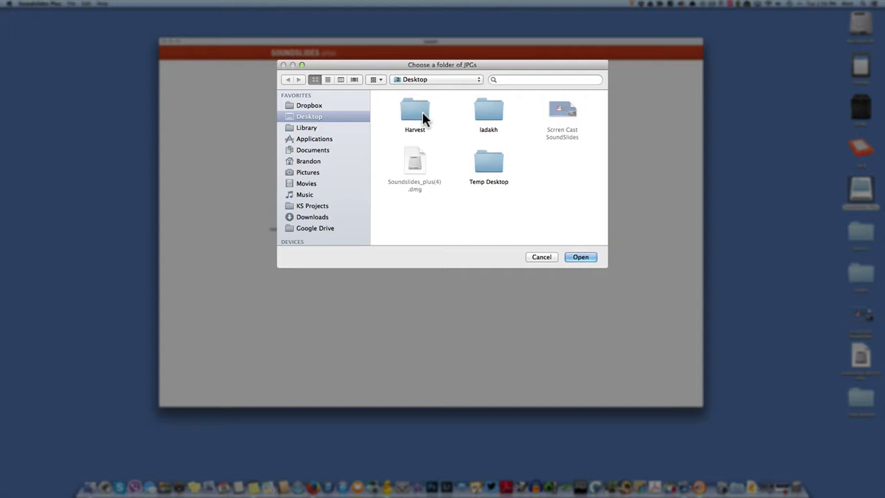
pyautogui.doubleClick(423, 114)
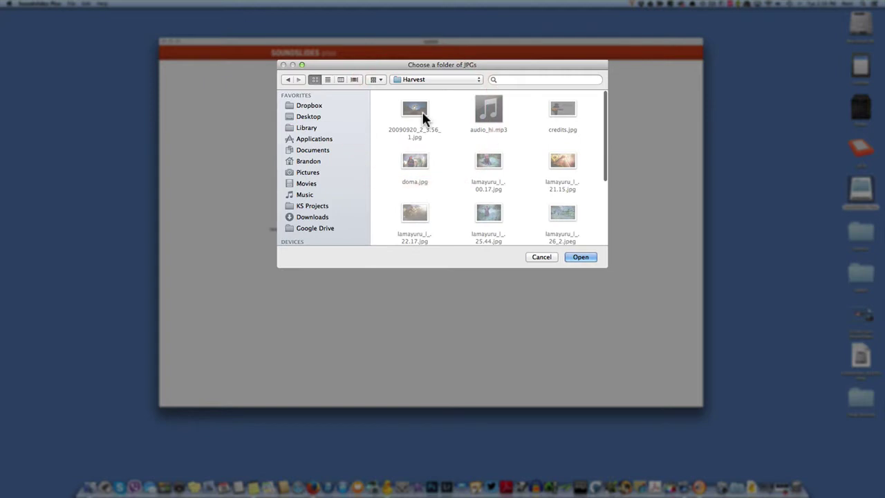
pyautogui.click(586, 256)
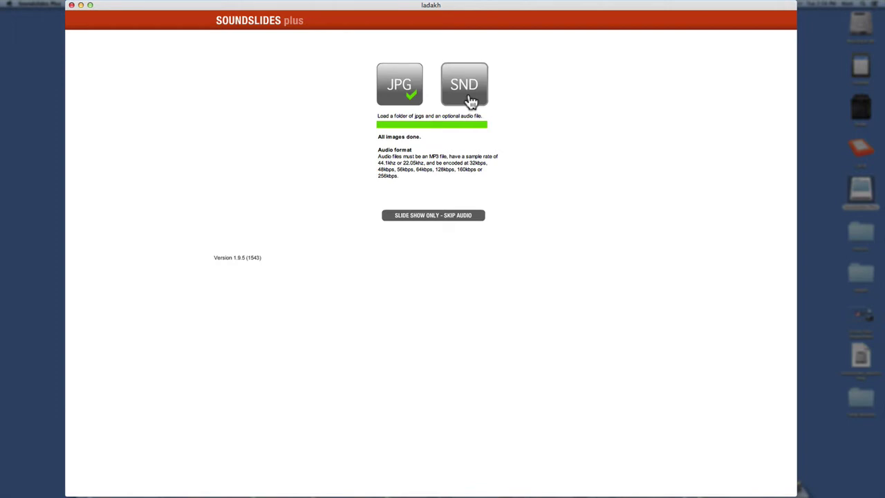
# Step: Import audio_hi.mp3 from the Harvest folder as the slideshow soundtrack
pyautogui.click(469, 101)
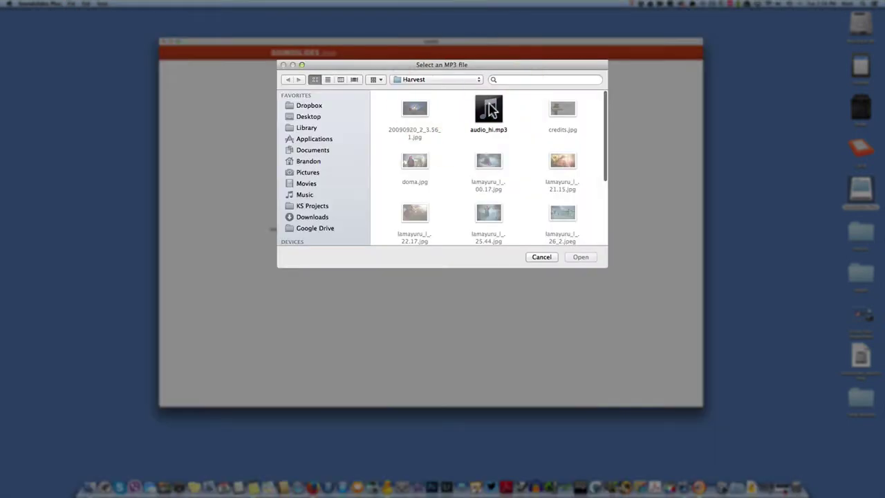
pyautogui.click(488, 111)
pyautogui.click(585, 263)
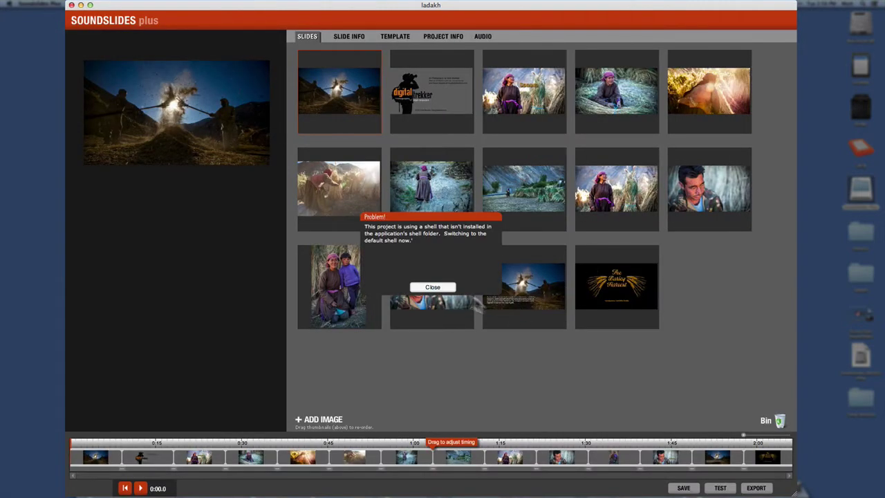
# Step: Close the 'Problem!' missing-shell warning and nudge the editor window left
pyautogui.click(433, 288)
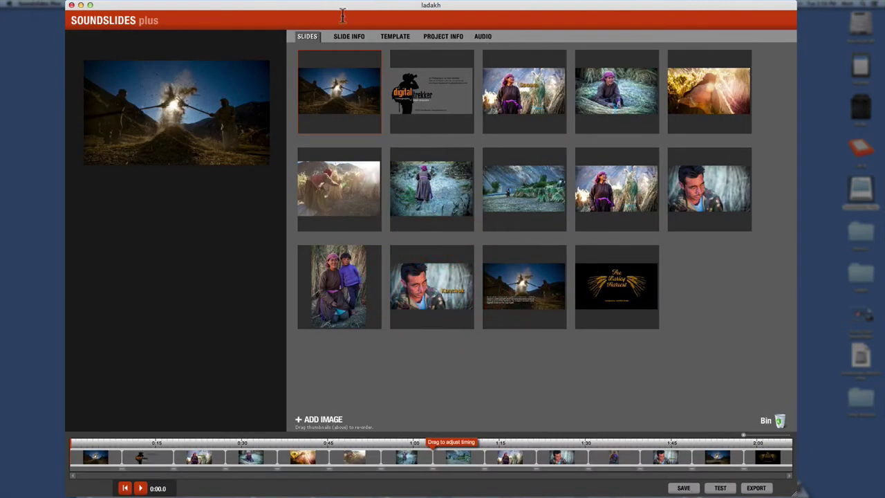
pyautogui.moveTo(346, 13); pyautogui.dragTo(330, 12)
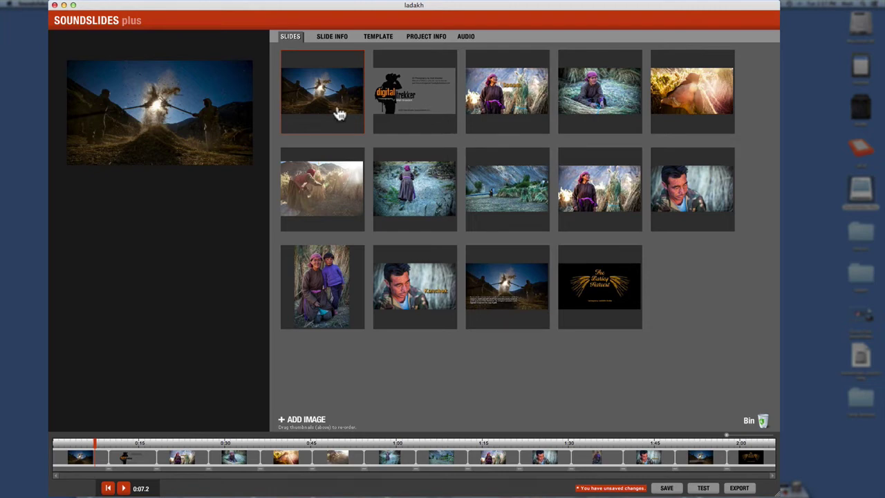
# Step: Move the digitaltrekker slide to the end, the title slide first, the captioned threshing photo second
pyautogui.moveTo(338, 113); pyautogui.dragTo(424, 113)
pyautogui.moveTo(326, 112); pyautogui.dragTo(604, 301)
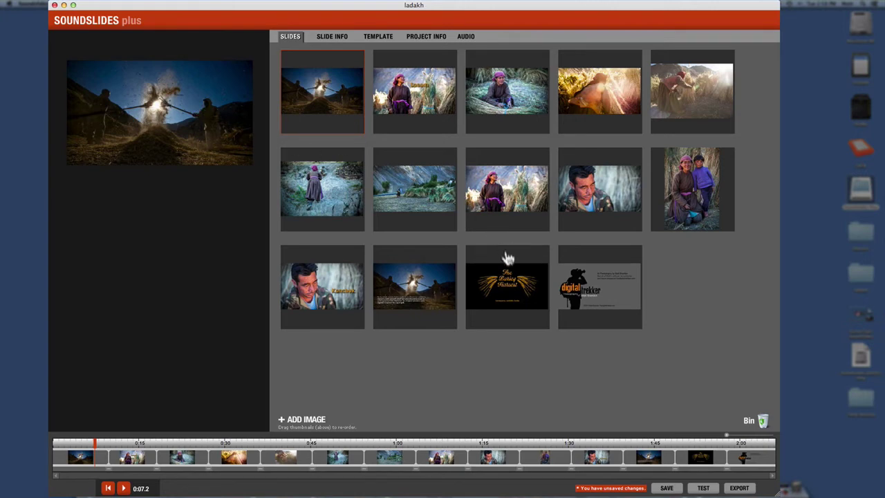
pyautogui.moveTo(507, 284); pyautogui.dragTo(323, 90)
pyautogui.click(321, 95)
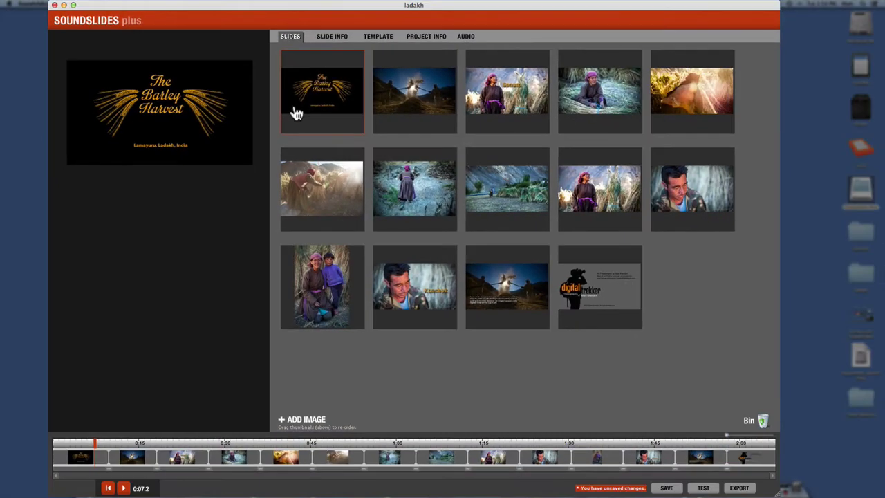
pyautogui.moveTo(512, 294); pyautogui.dragTo(419, 97)
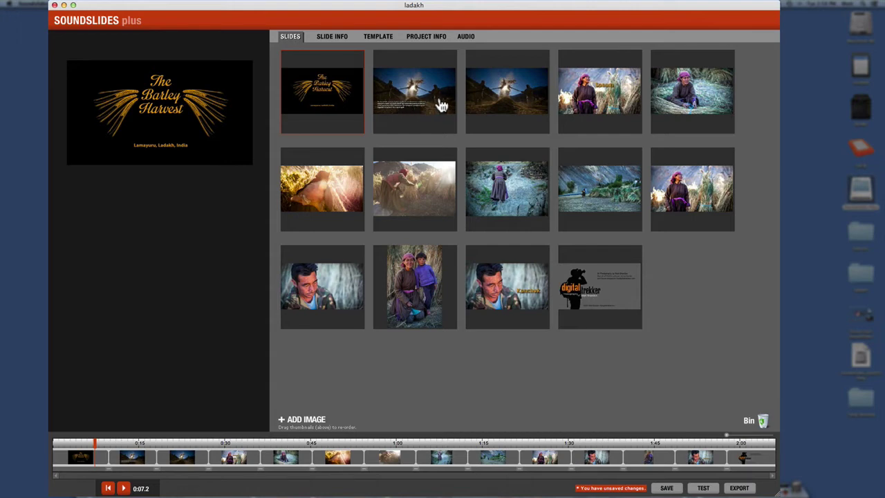
# Step: Preview the second and third slides, then pause the slideshow at 0:22.7
pyautogui.click(144, 447)
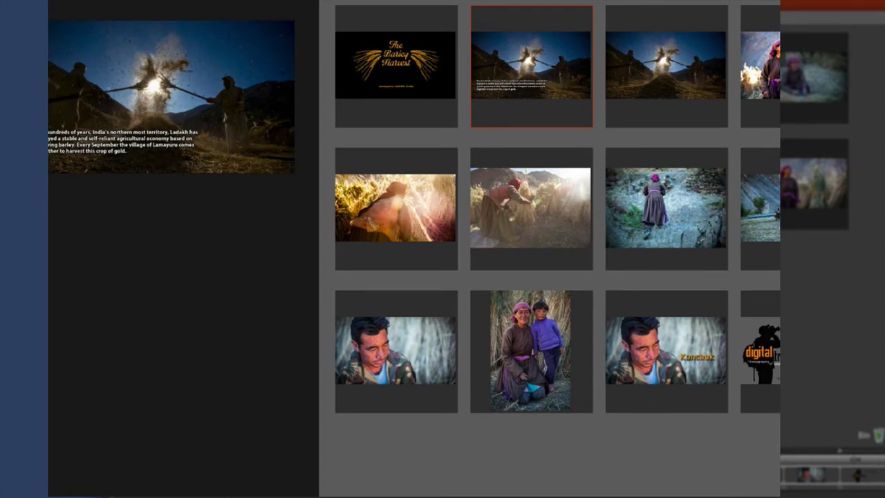
pyautogui.press('Right')
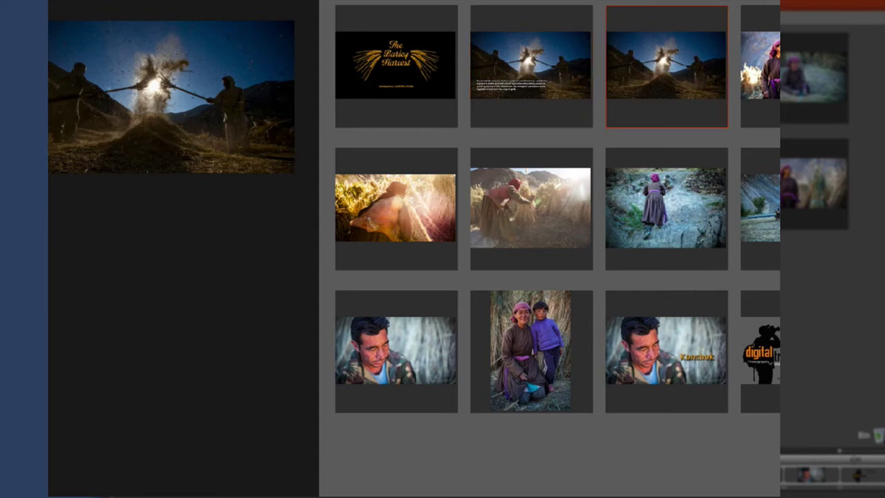
pyautogui.press('Left')
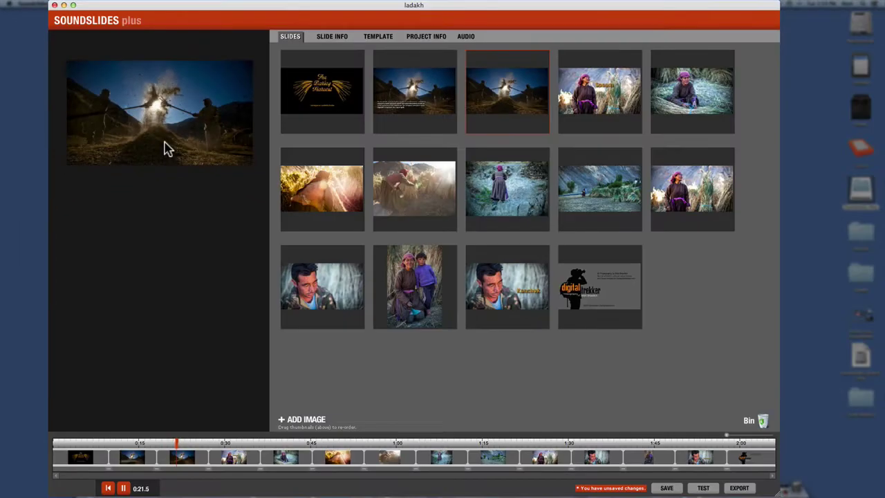
pyautogui.click(123, 488)
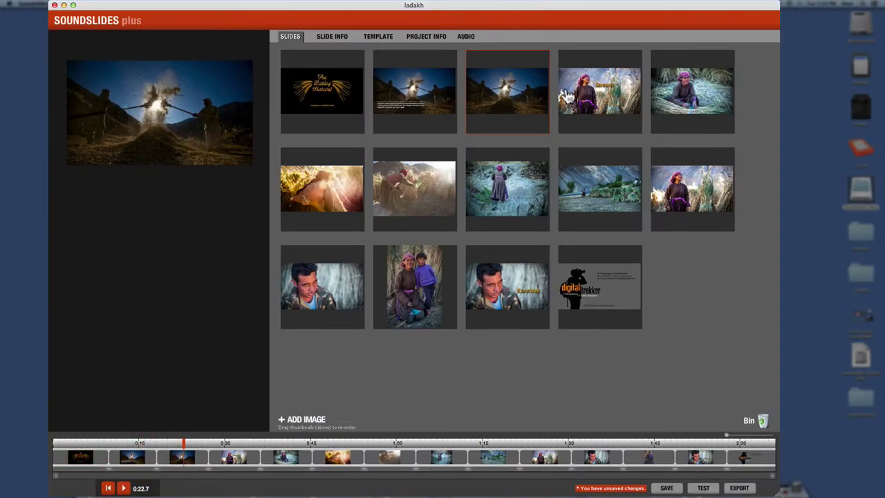
# Step: Move the plain Sonam duplicate into the fifth slot, right after the named Sonam slide
pyautogui.click(596, 97)
pyautogui.doubleClick(608, 90)
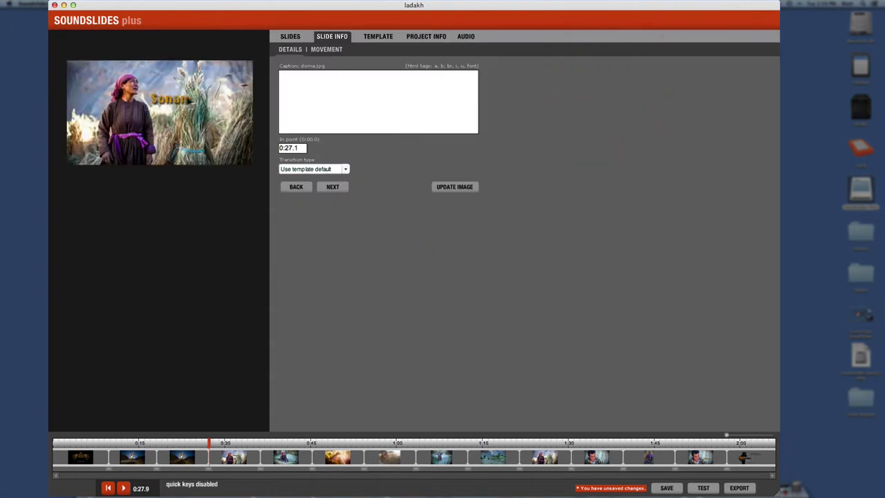
pyautogui.click(290, 36)
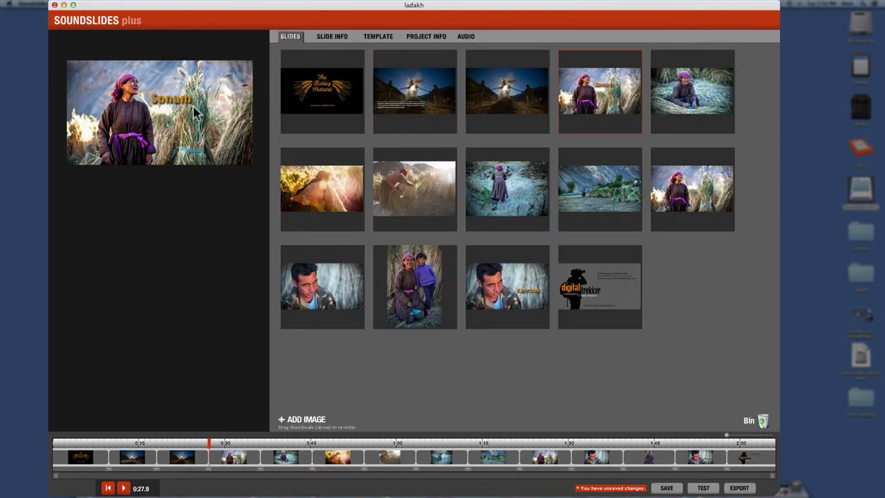
pyautogui.moveTo(677, 190); pyautogui.dragTo(681, 103)
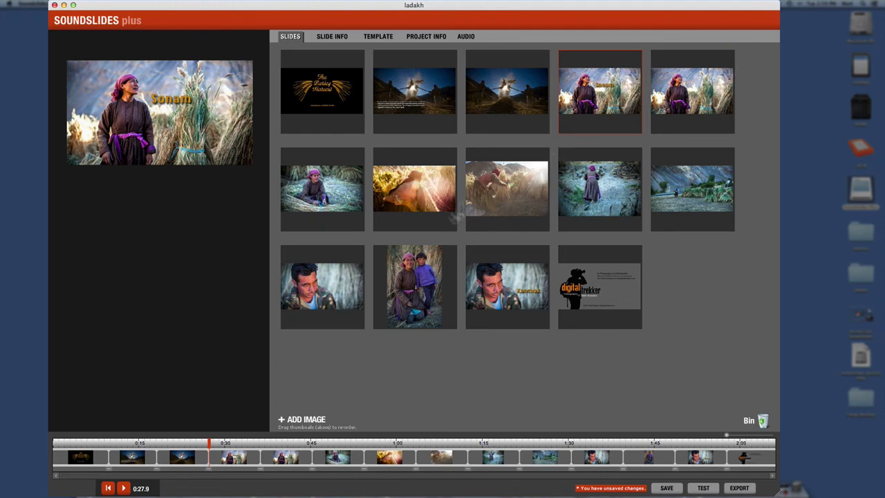
# Step: Scrub the timeline to check the Sonam cut, then move the titled Kanchuk slide to row three's start
pyautogui.click(245, 444)
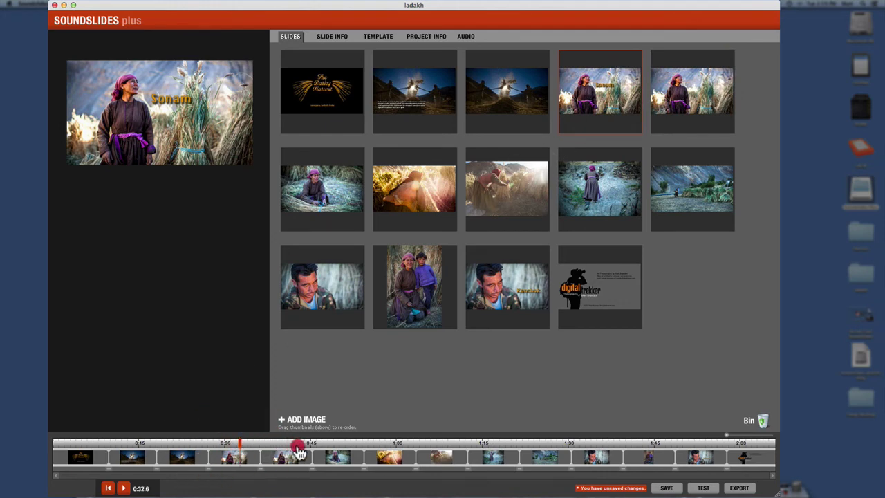
pyautogui.click(266, 444)
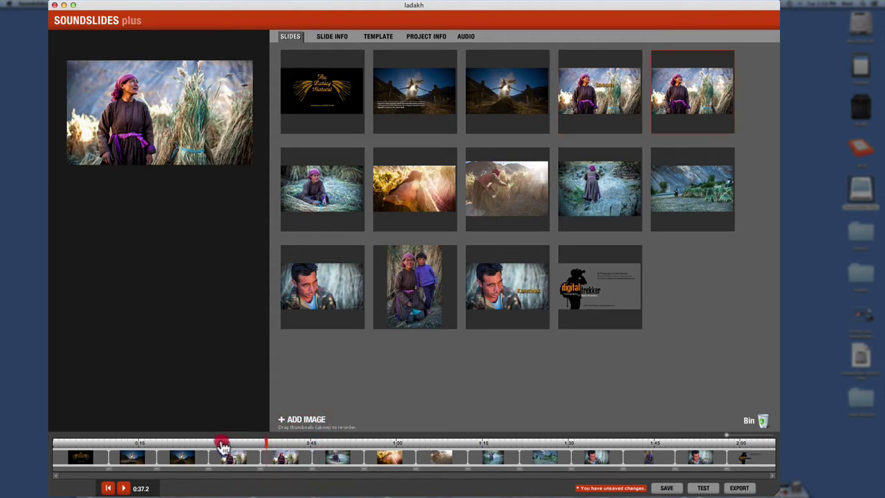
pyautogui.click(254, 443)
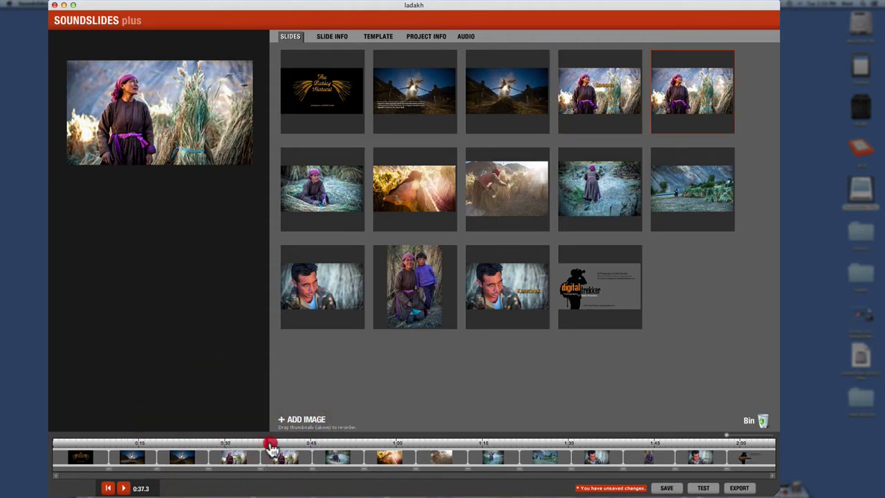
pyautogui.click(237, 443)
pyautogui.click(276, 443)
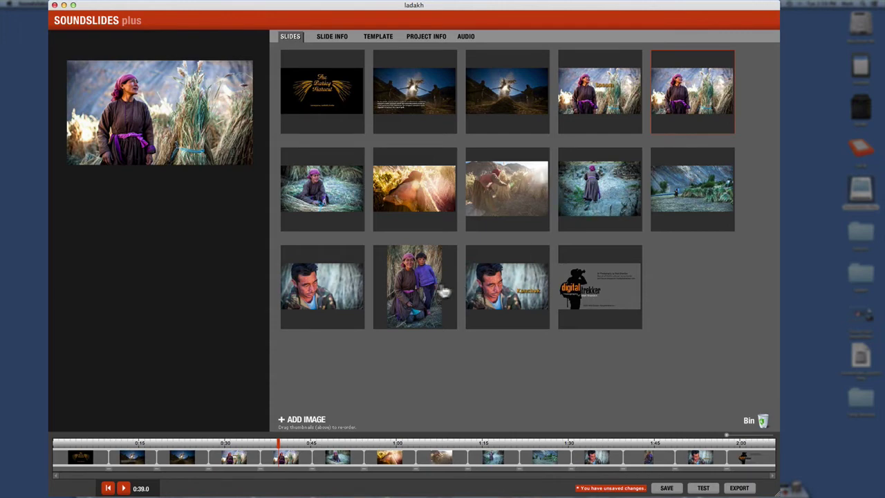
pyautogui.moveTo(484, 289); pyautogui.dragTo(313, 291)
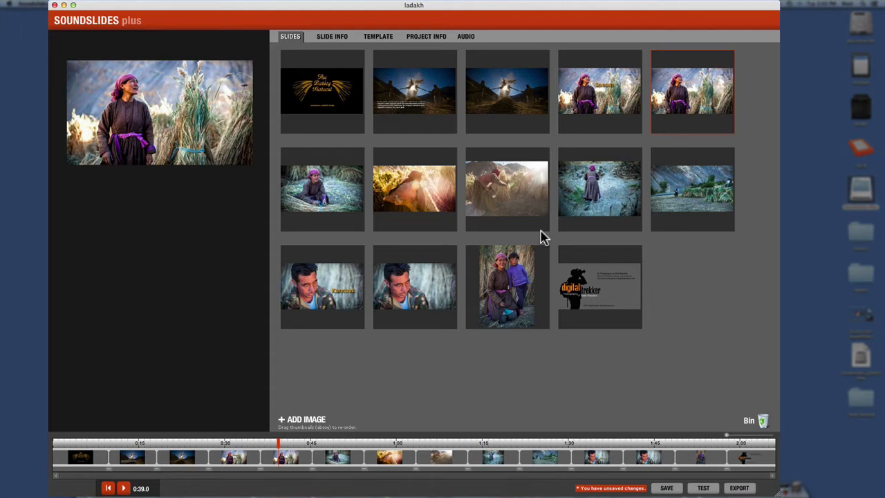
# Step: Scrub the timeline through the Kanchuk slides, stopping on the woman and child at 1:51.3
pyautogui.click(443, 266)
pyautogui.click(663, 444)
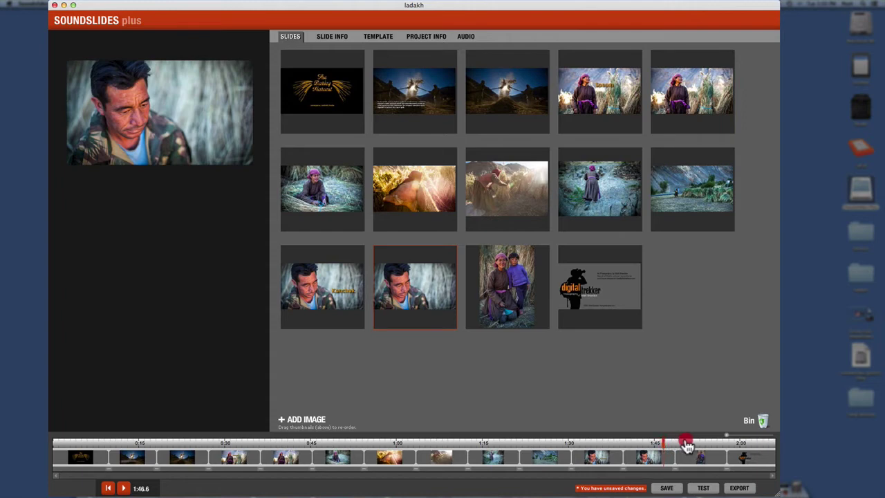
pyautogui.moveTo(664, 446); pyautogui.dragTo(693, 451)
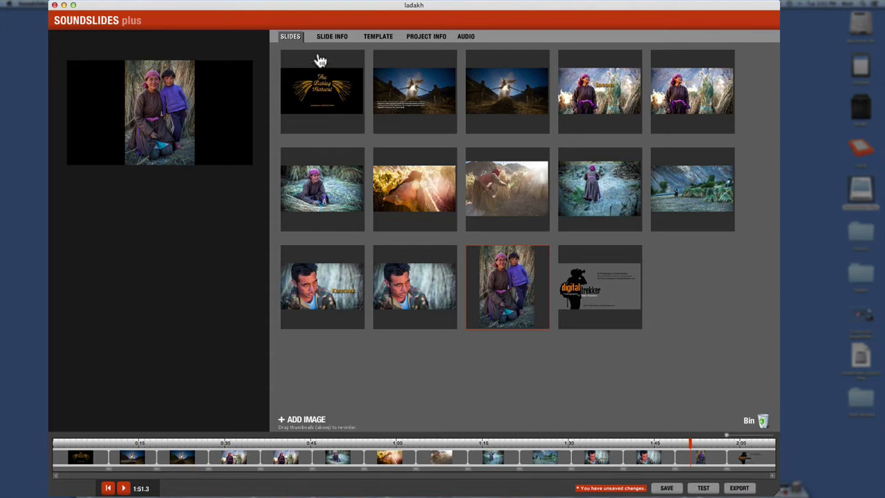
# Step: In Slide Info, step back four slides to reach the Sonam slide
pyautogui.click(325, 40)
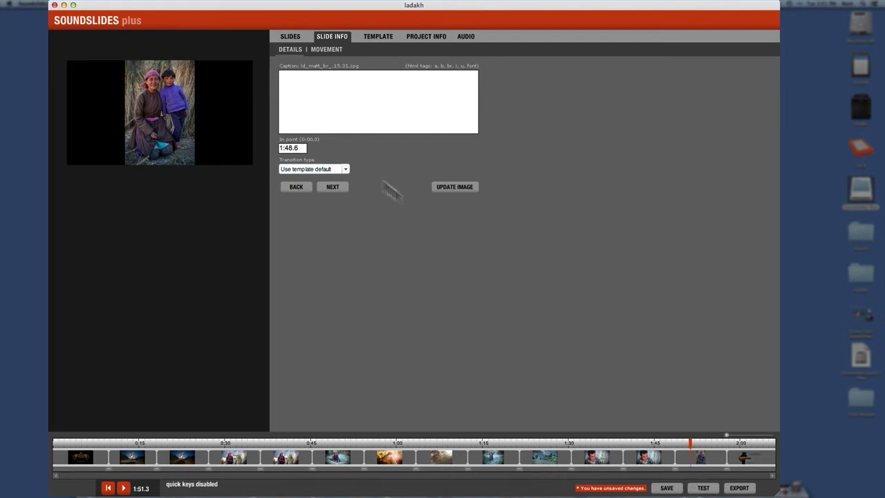
pyautogui.click(293, 188)
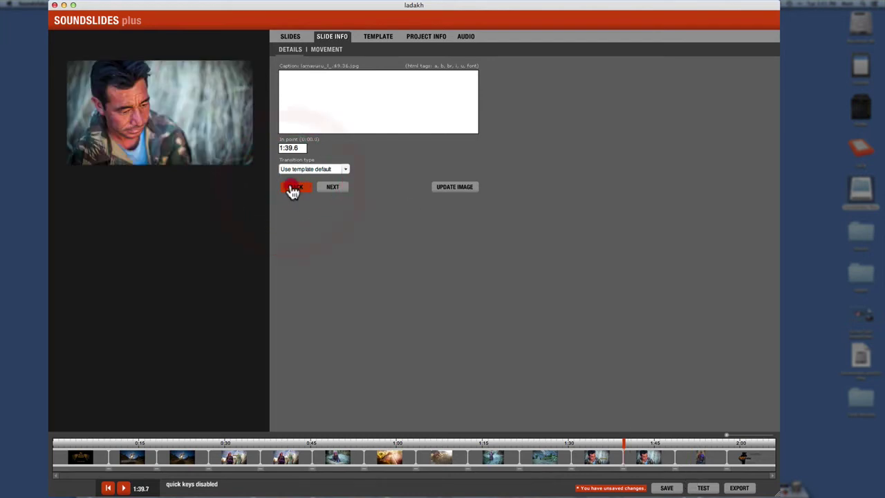
pyautogui.click(294, 188)
pyautogui.click(293, 188)
pyautogui.click(293, 188)
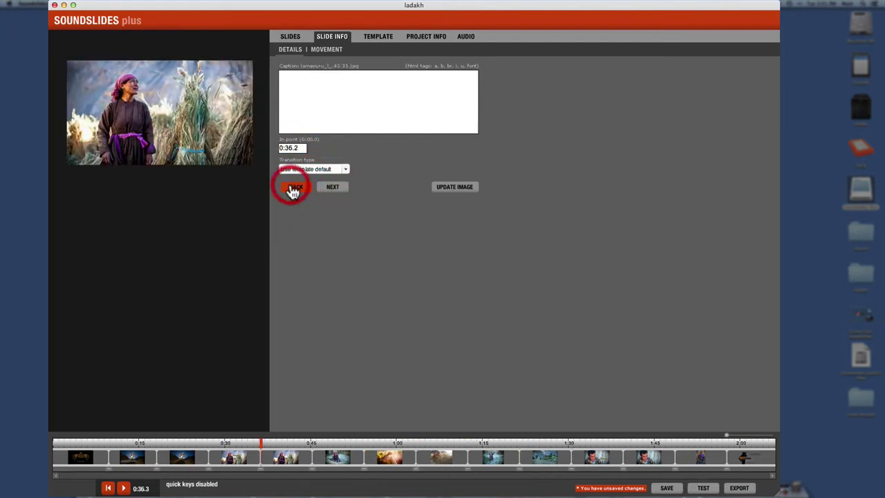
pyautogui.click(293, 189)
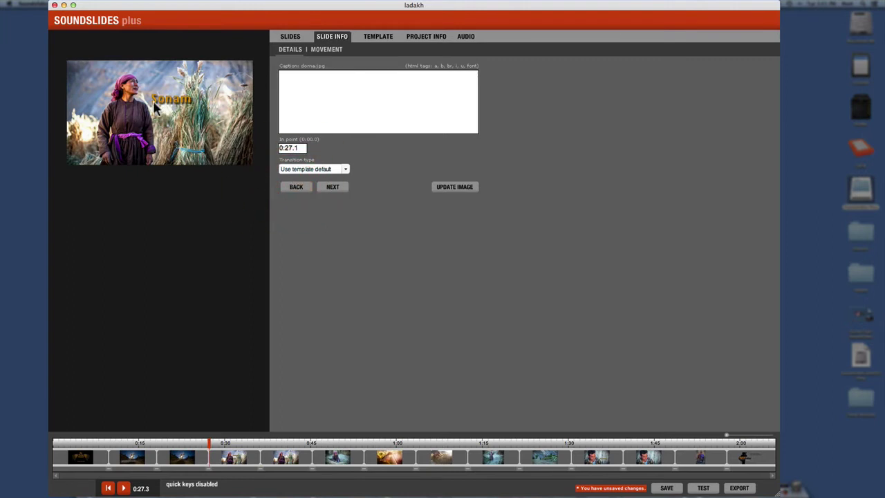
# Step: Caption the Sonam slide 'Sonam the Ladakhi lady.', correcting a mistyped ending
pyautogui.click(304, 88)
pyautogui.write('S')
pyautogui.write('onam')
pyautogui.write(' the b')
pyautogui.write('ar')
pyautogui.write('ley ')
pyautogui.write('haver')
pyautogui.press('BackSpace')
pyautogui.press('BackSpace')
pyautogui.press('BackSpace')
pyautogui.press('BackSpace')
pyautogui.press('BackSpace')
pyautogui.press('BackSpace')
pyautogui.press('BackSpace')
pyautogui.press('BackSpace')
pyautogui.press('BackSpace')
pyautogui.press('BackSpace')
pyautogui.press('BackSpace')
pyautogui.press('BackSpace')
pyautogui.press('BackSpace')
pyautogui.write('Ladakhi lady.')
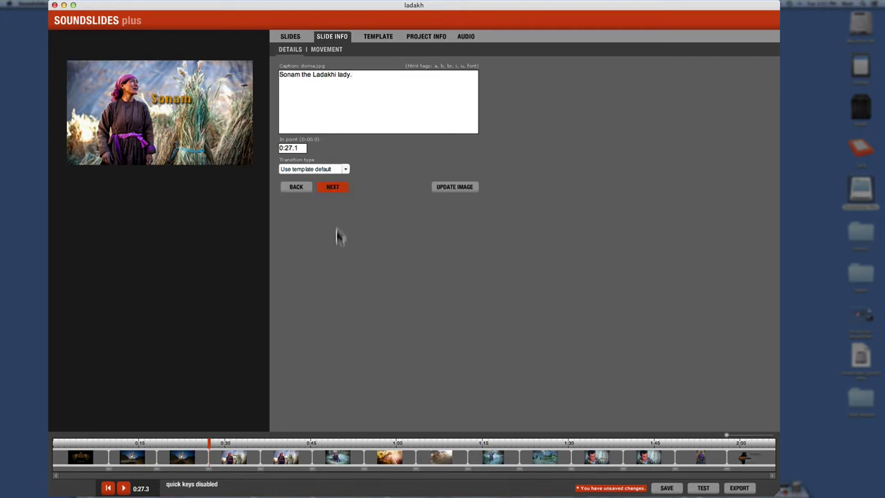
pyautogui.click(325, 49)
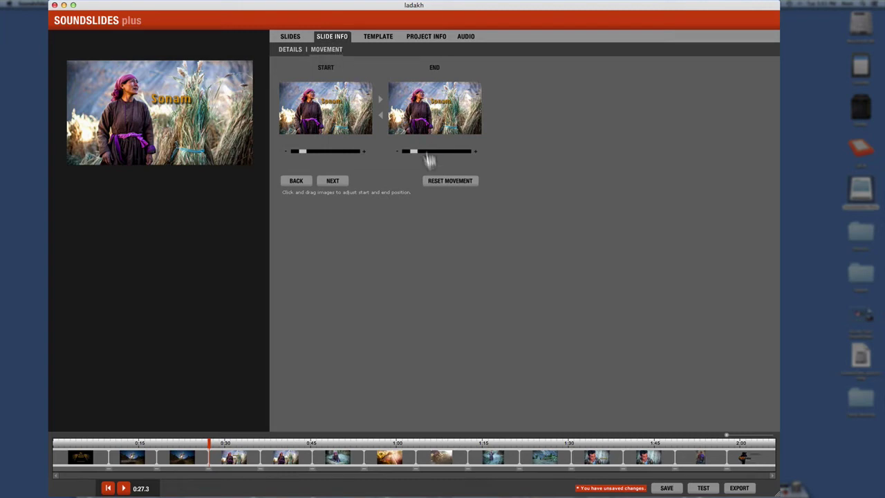
# Step: Try a larger end-frame zoom on the Sonam slide, then reset its movement
pyautogui.moveTo(413, 152)
pyautogui.mouseDown()
pyautogui.moveTo(447, 155)
pyautogui.moveTo(424, 160)
pyautogui.mouseUp()
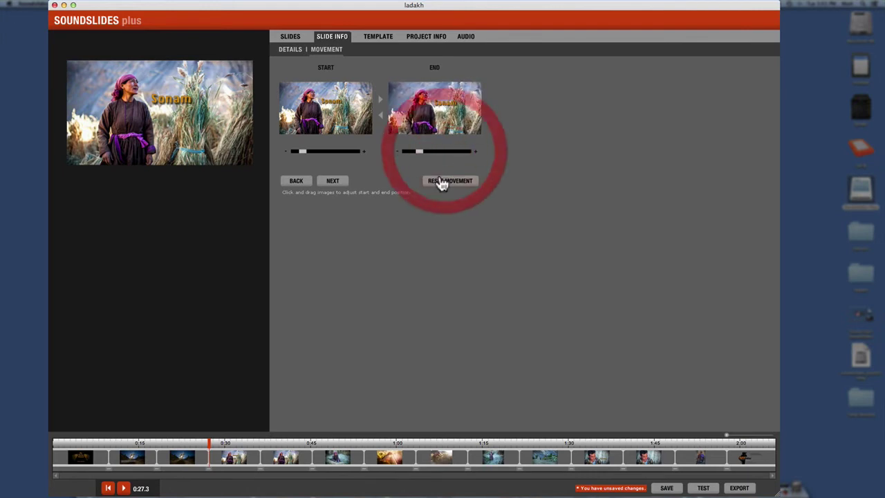
pyautogui.click(441, 181)
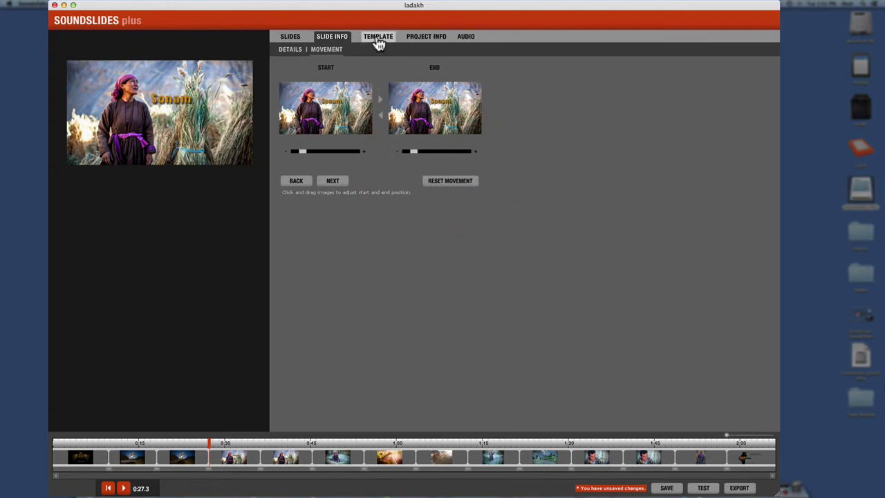
# Step: Show the template display settings and review colour presets, keeping plain_white
pyautogui.click(380, 38)
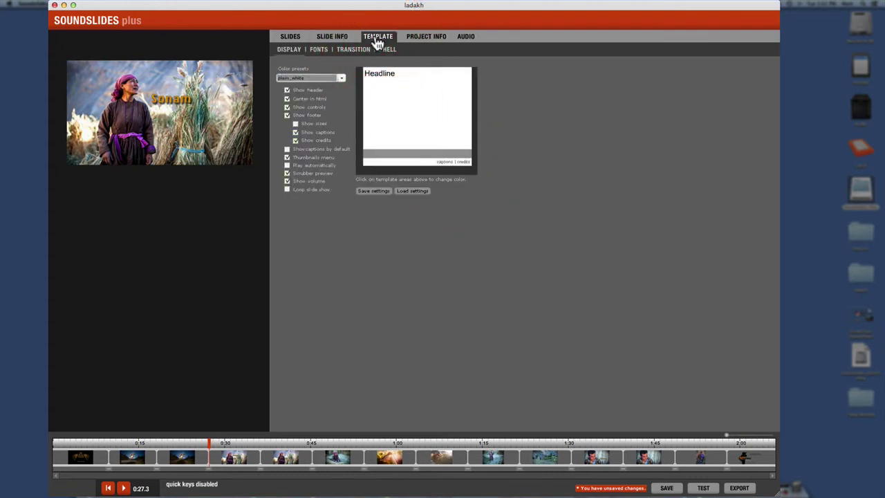
pyautogui.click(316, 79)
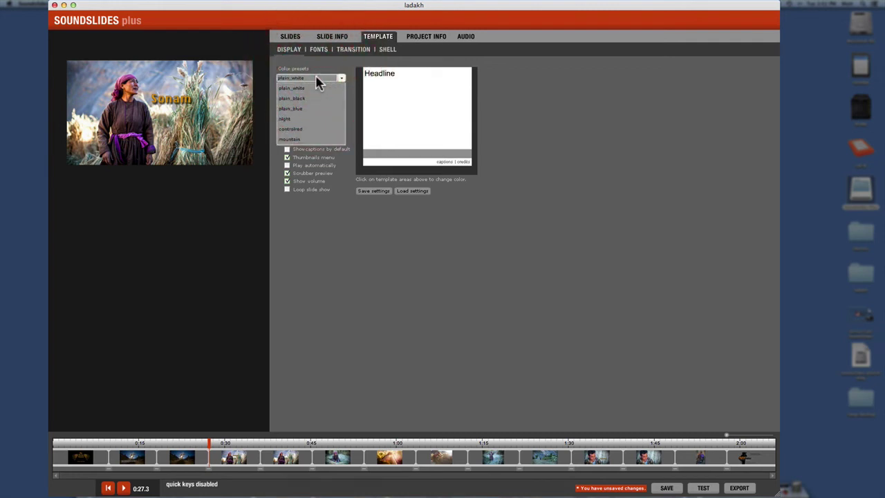
pyautogui.click(396, 61)
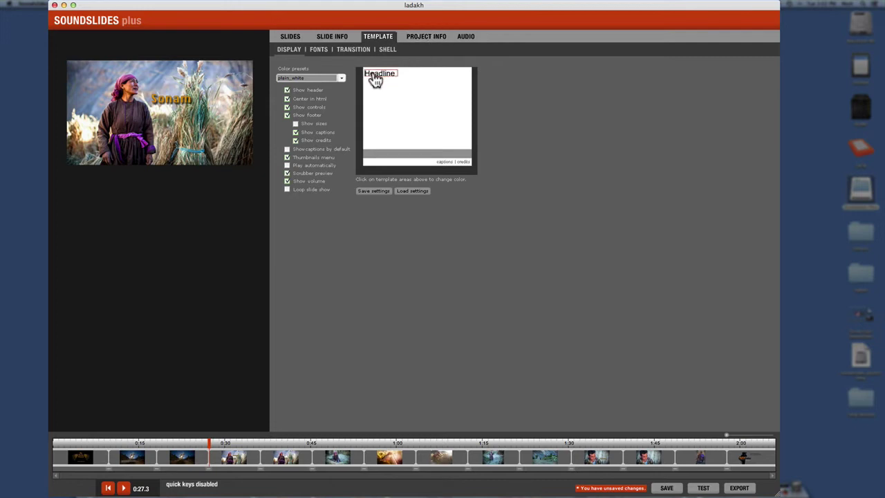
# Step: Turn off Show header, toggling Center in html off and back on
pyautogui.click(287, 90)
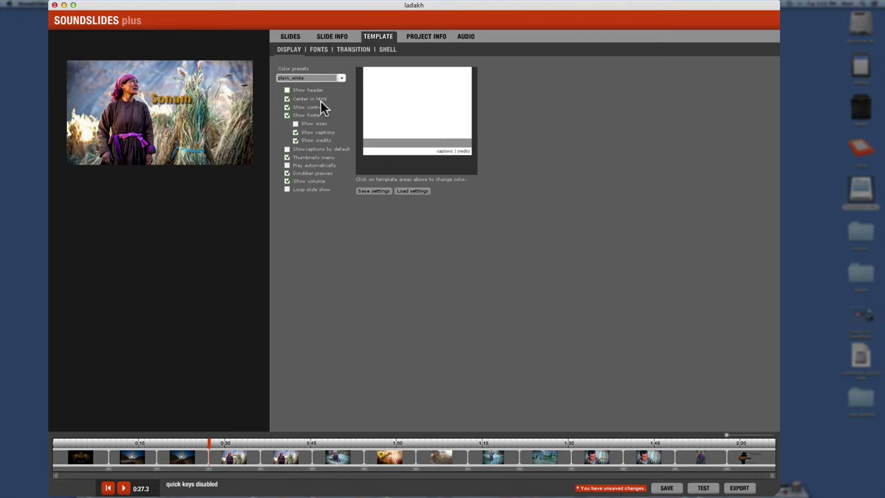
pyautogui.click(288, 100)
pyautogui.click(288, 99)
# Step: Try the colour choices for various areas of the template preview
pyautogui.click(376, 153)
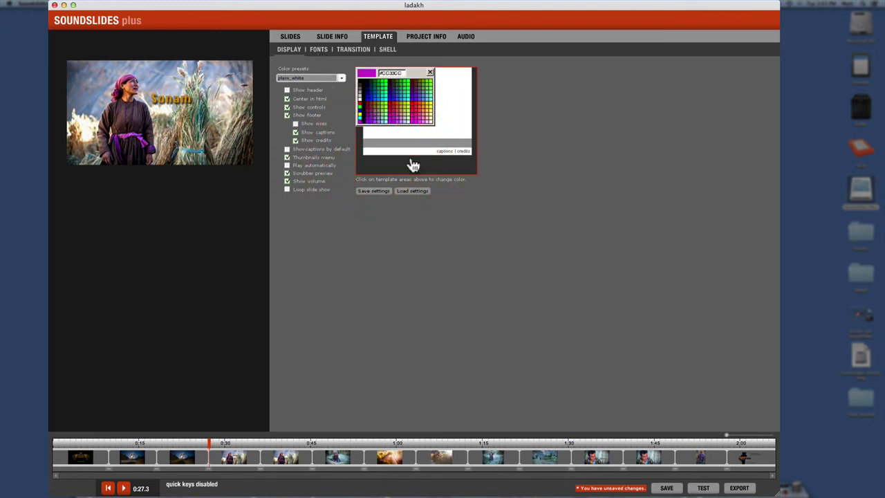
pyautogui.click(417, 151)
pyautogui.click(377, 144)
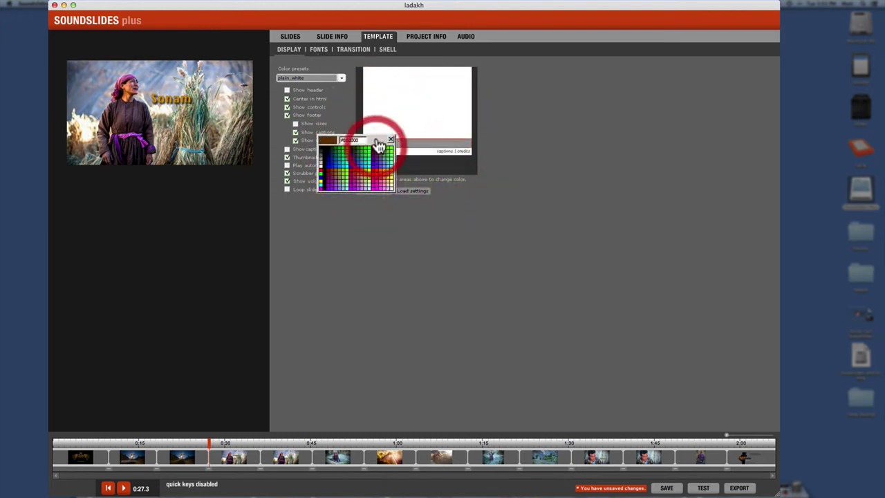
pyautogui.click(435, 142)
pyautogui.click(413, 120)
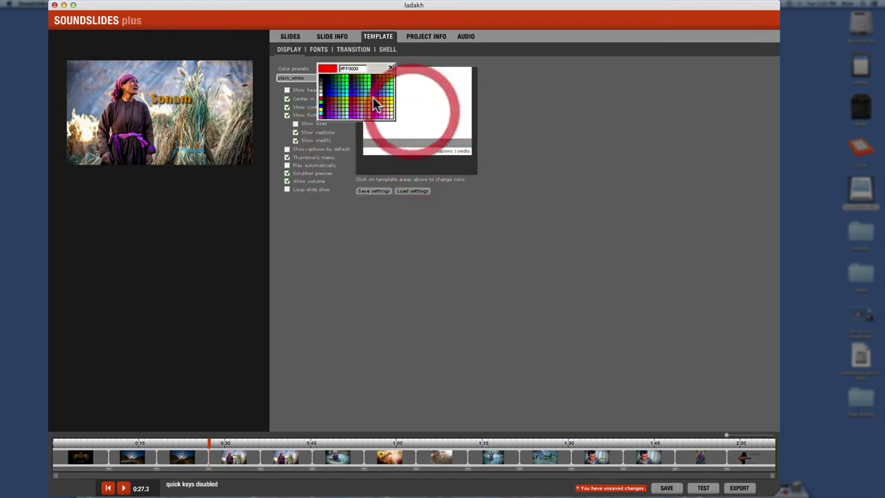
pyautogui.click(361, 138)
pyautogui.click(381, 168)
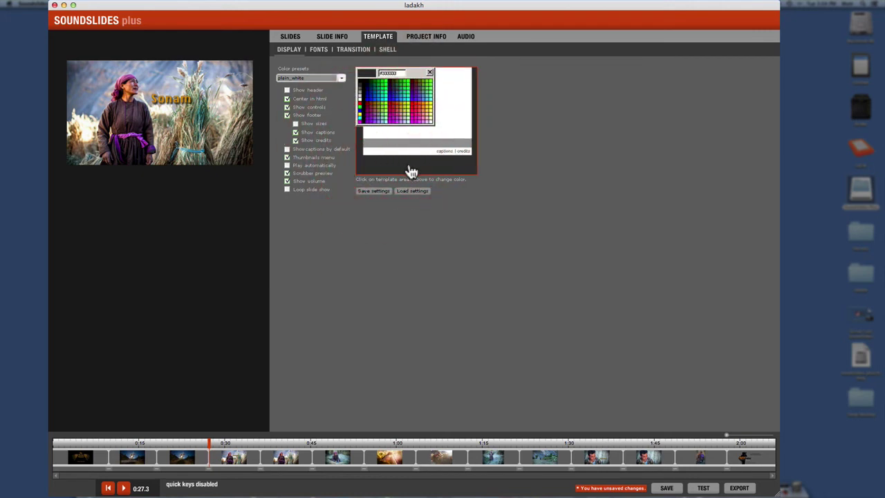
pyautogui.click(409, 168)
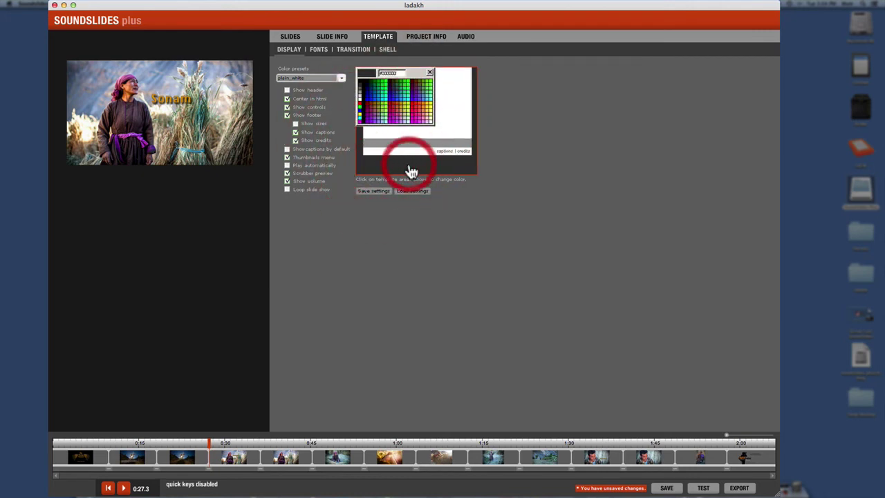
# Step: Recolour the template background from navy to dark maroon #330000
pyautogui.click(369, 93)
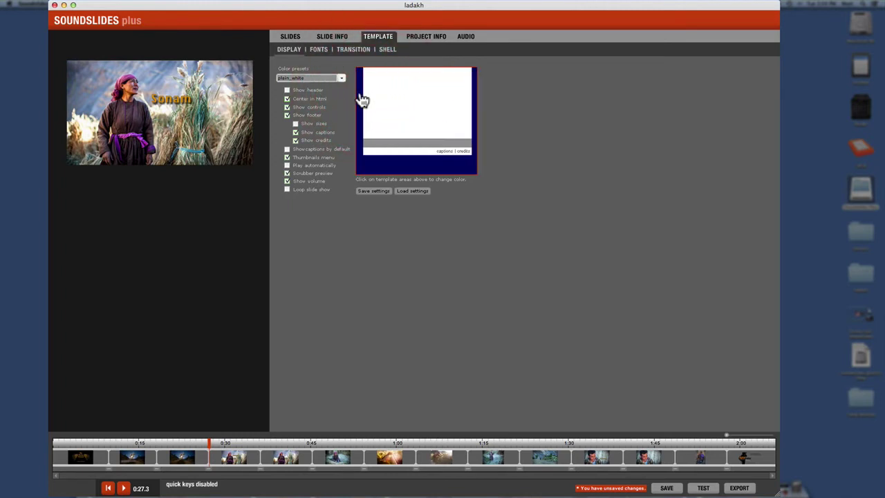
pyautogui.click(362, 95)
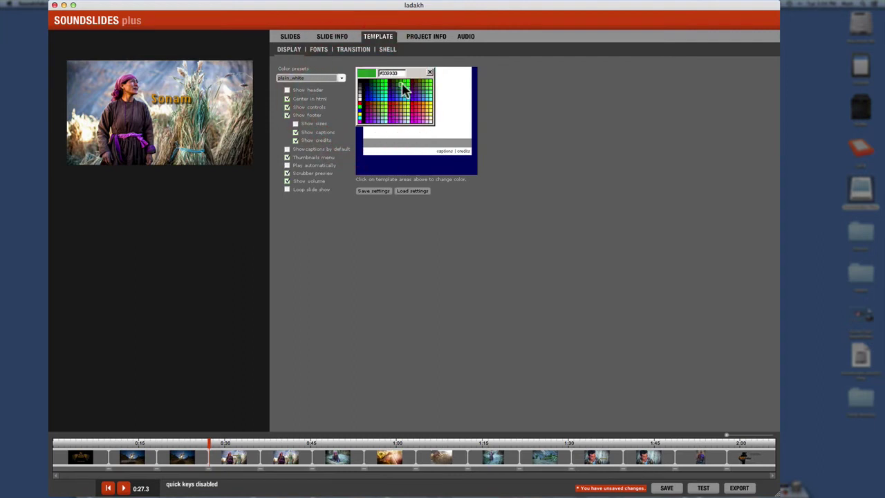
pyautogui.click(391, 83)
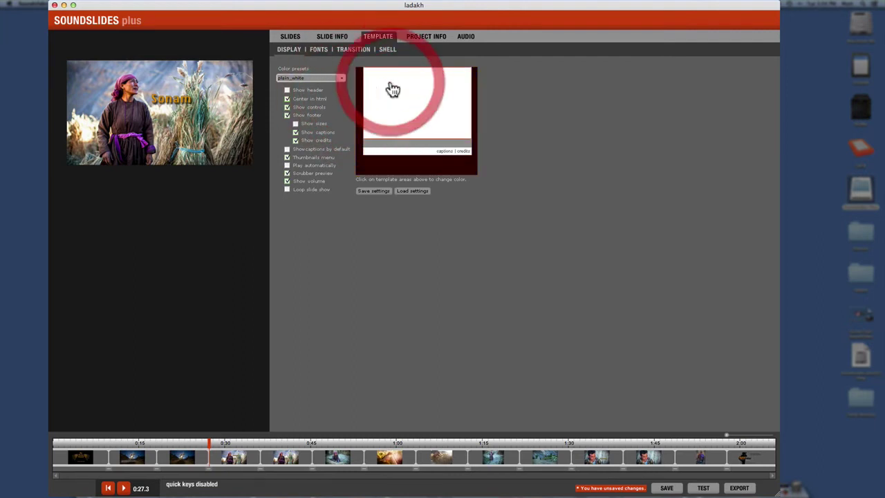
pyautogui.click(341, 218)
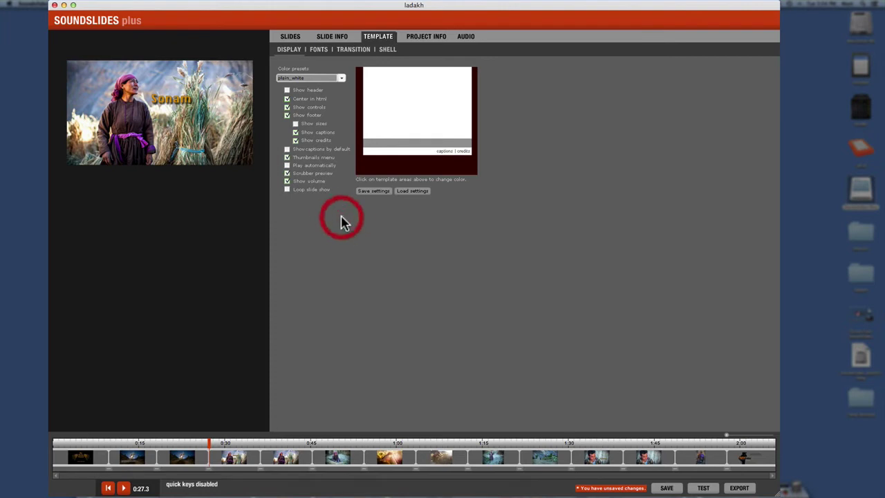
# Step: Change the template's control font from Verdana to Arial
pyautogui.click(321, 50)
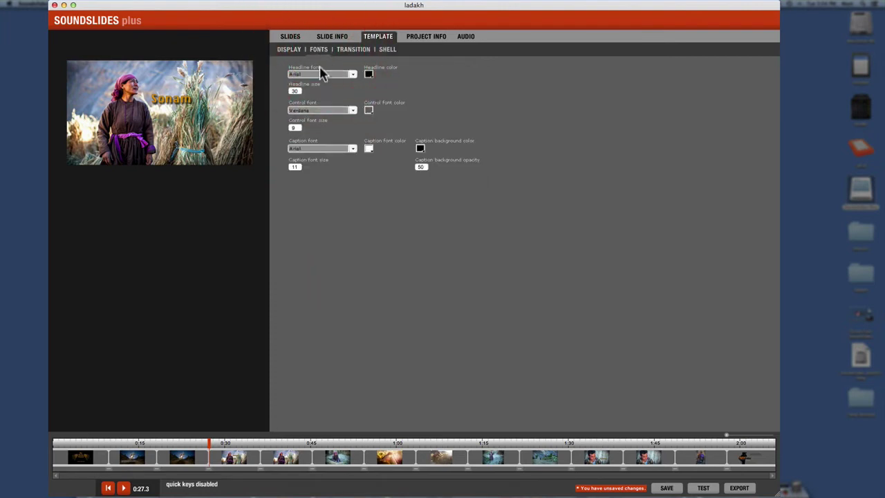
pyautogui.click(308, 112)
pyautogui.click(309, 117)
pyautogui.click(351, 52)
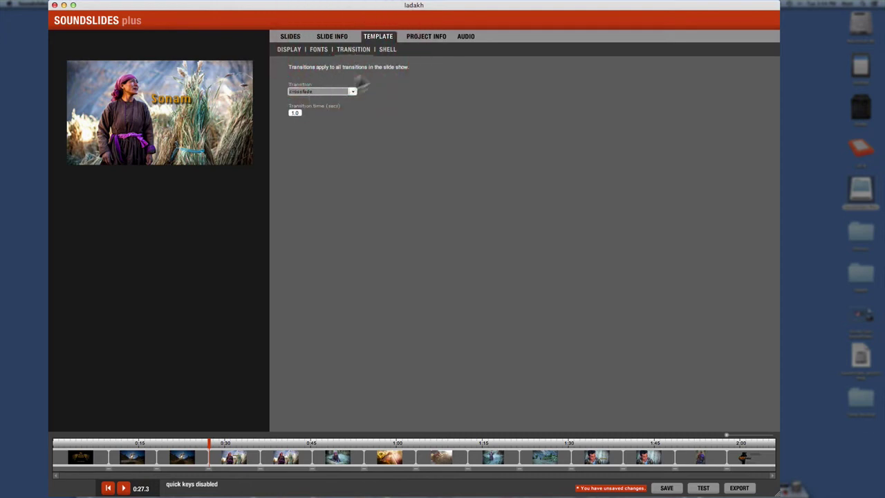
# Step: Switch the template transition from crossfade to straight cut
pyautogui.click(317, 91)
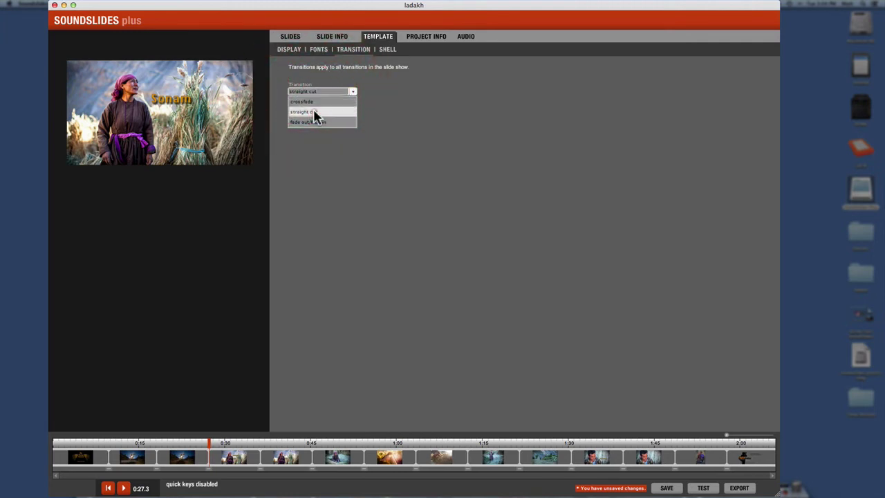
pyautogui.click(314, 111)
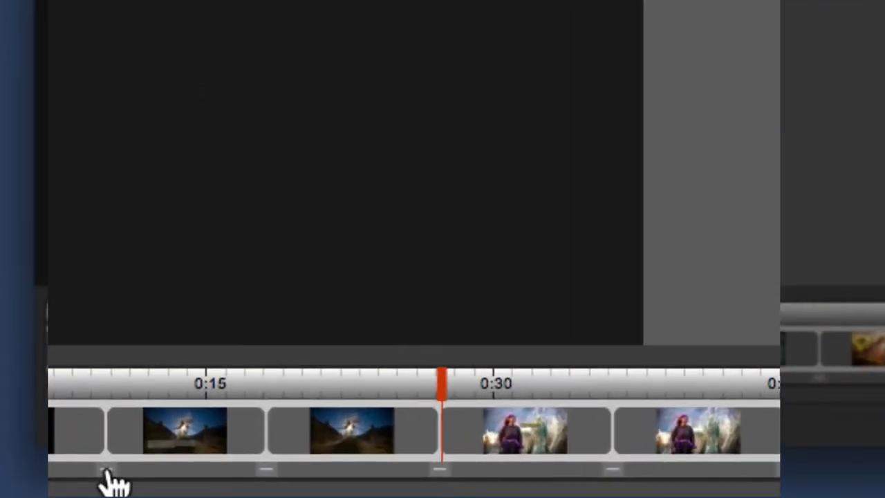
pyautogui.click(109, 473)
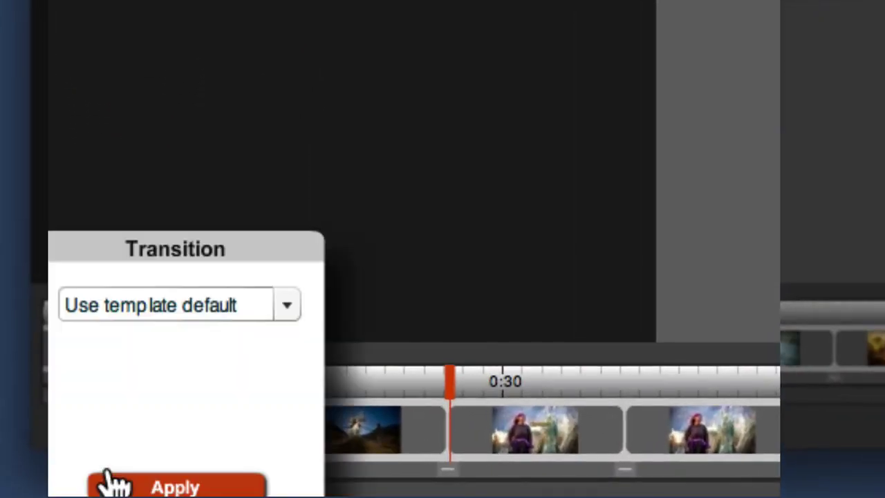
pyautogui.click(170, 304)
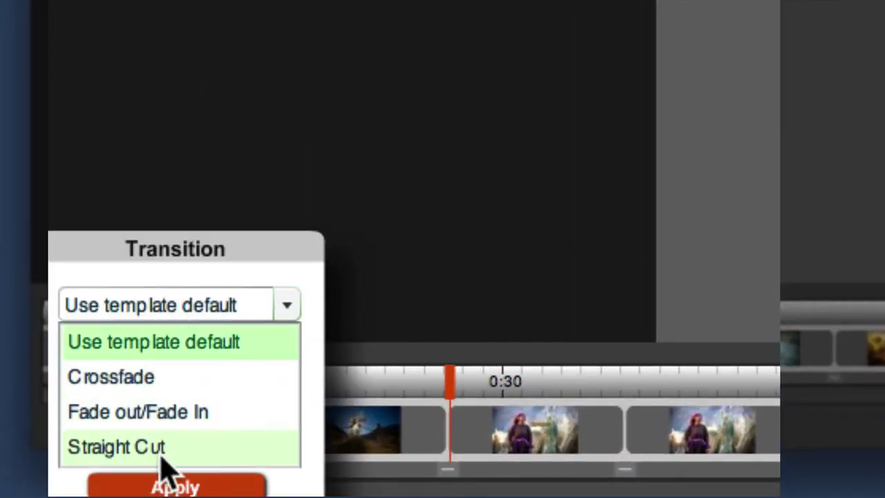
pyautogui.click(406, 284)
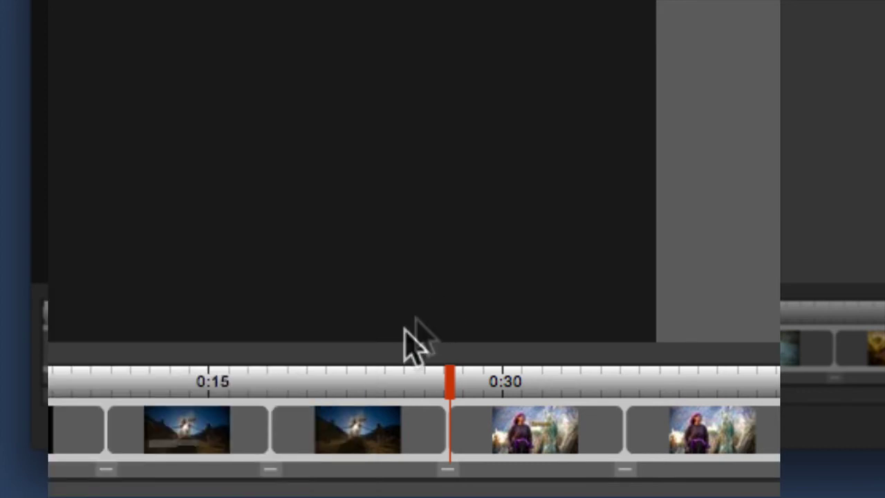
pyautogui.click(269, 471)
pyautogui.click(625, 471)
pyautogui.click(505, 239)
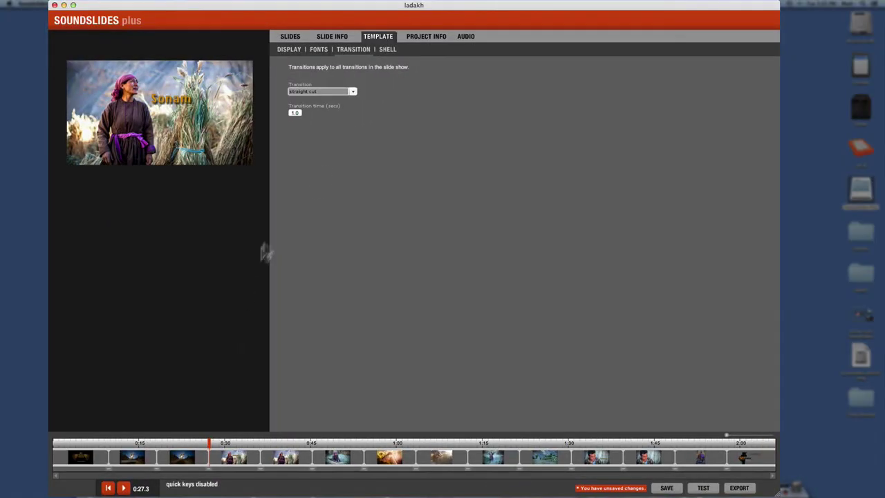
# Step: Set the template transition to crossfade with a 2.0-second duration
pyautogui.click(321, 91)
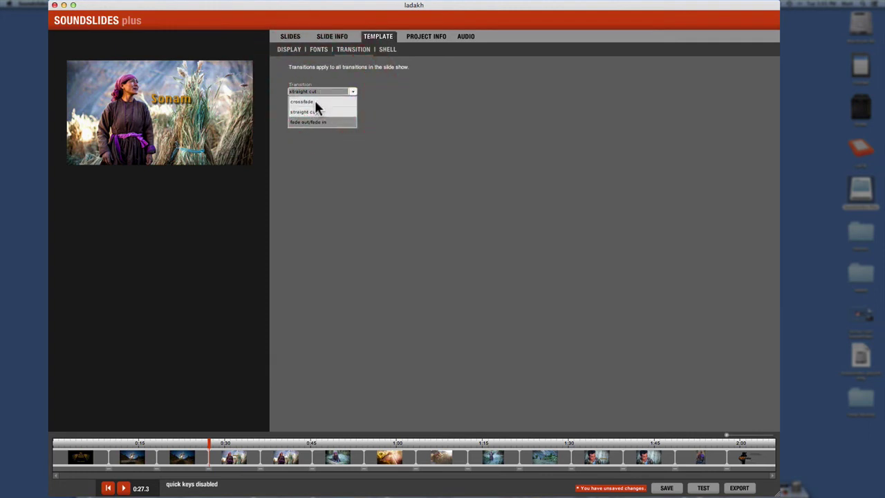
pyautogui.click(315, 101)
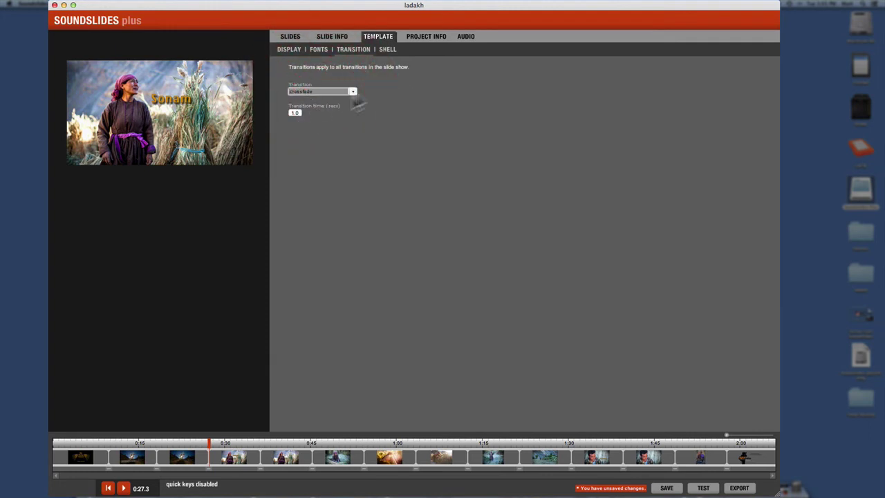
pyautogui.click(295, 113)
pyautogui.click(358, 118)
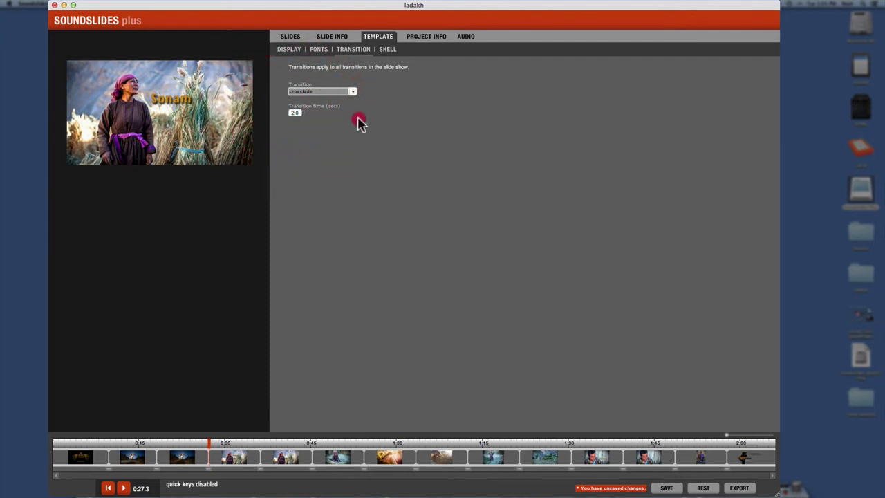
# Step: Choose iOS_html5 as the template shell, confirming the selection a second time
pyautogui.click(386, 51)
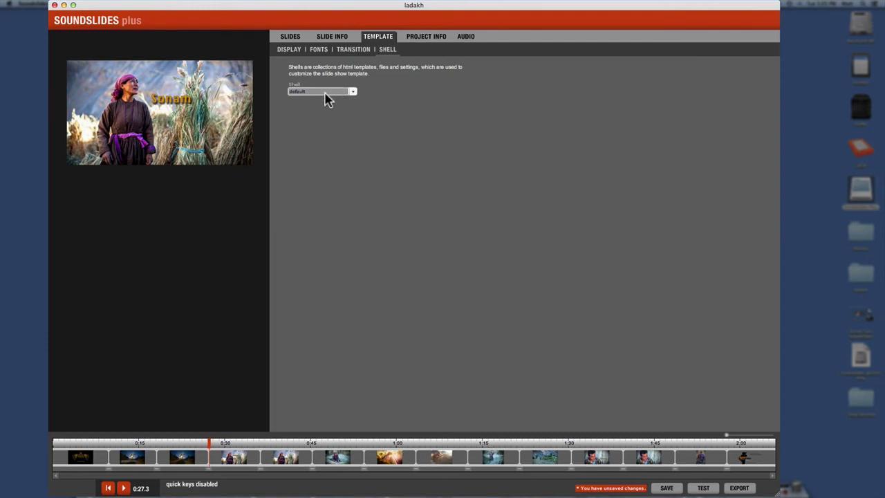
pyautogui.click(325, 95)
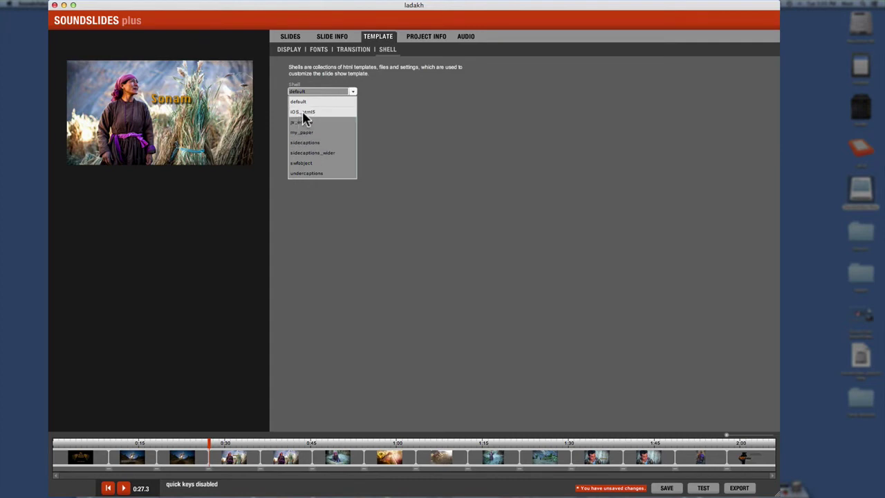
pyautogui.click(303, 112)
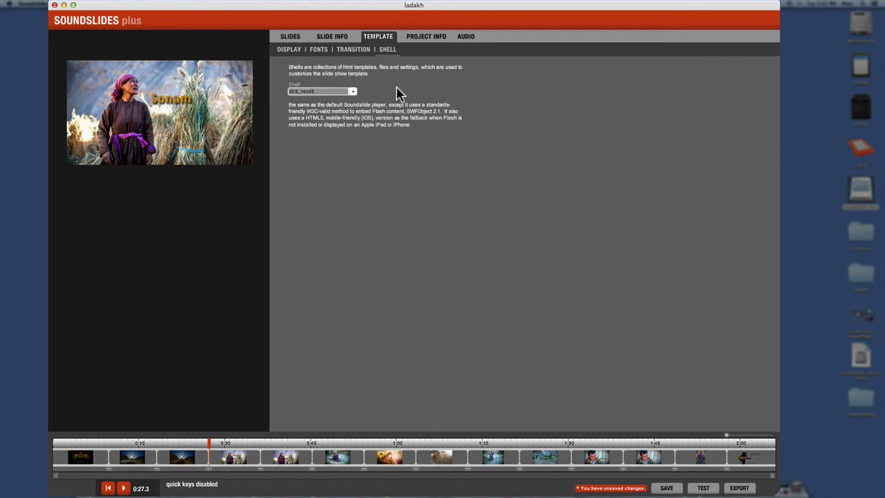
pyautogui.click(318, 92)
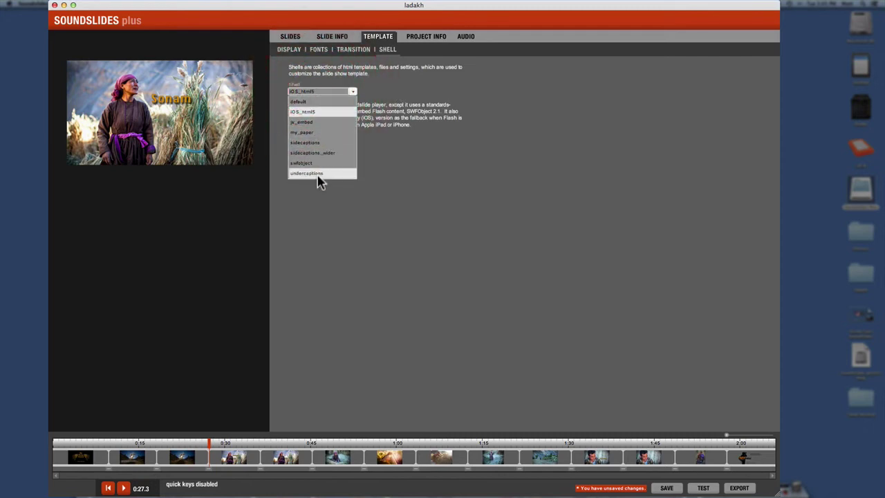
pyautogui.click(316, 112)
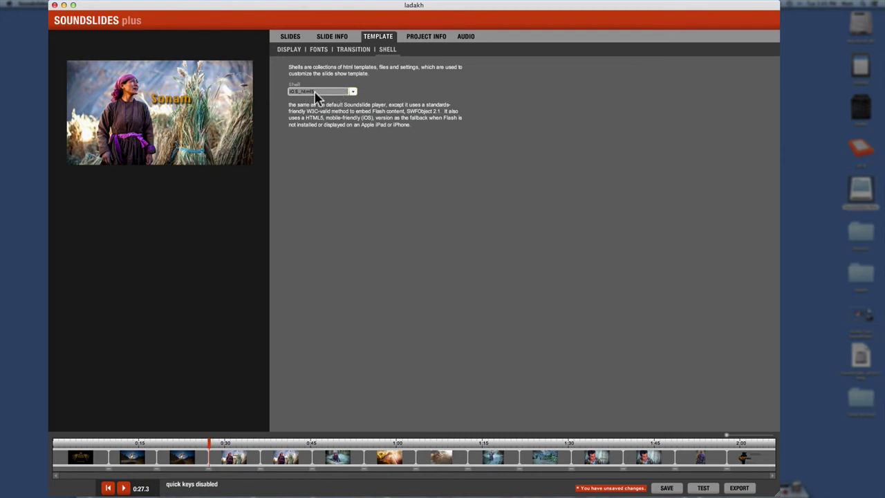
# Step: Replace the old Project Info headline with 'The Barley Harvest'
pyautogui.click(419, 36)
pyautogui.doubleClick(314, 63)
pyautogui.click(321, 63)
pyautogui.moveTo(374, 63); pyautogui.dragTo(248, 59)
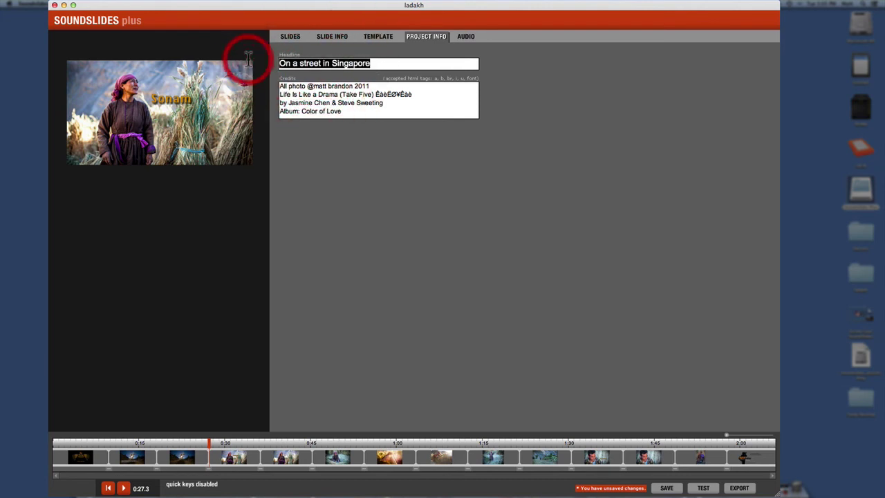
pyautogui.press('BackSpace')
pyautogui.write('The Barley Harvest')
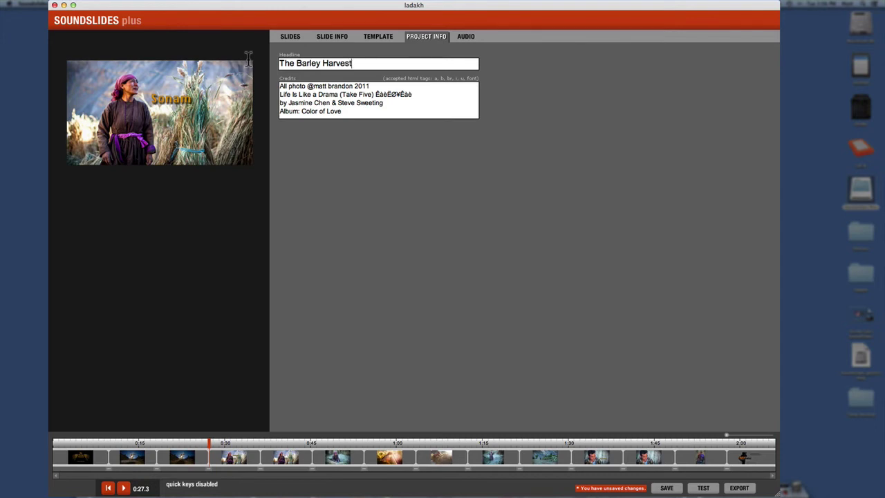
# Step: Fix the photo credit to © 2014, keep 'Music: Ploughing Song', and delete the leftover credit lines
pyautogui.click(284, 87)
pyautogui.click(307, 87)
pyautogui.write('©')
pyautogui.moveTo(371, 86); pyautogui.dragTo(367, 86)
pyautogui.moveTo(280, 94); pyautogui.dragTo(412, 95)
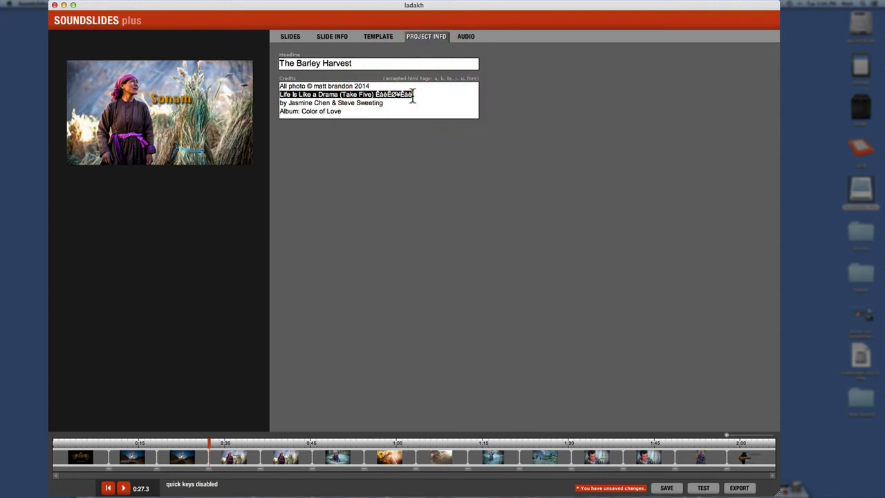
pyautogui.press('BackSpace')
pyautogui.write('Music: Ploughing Song')
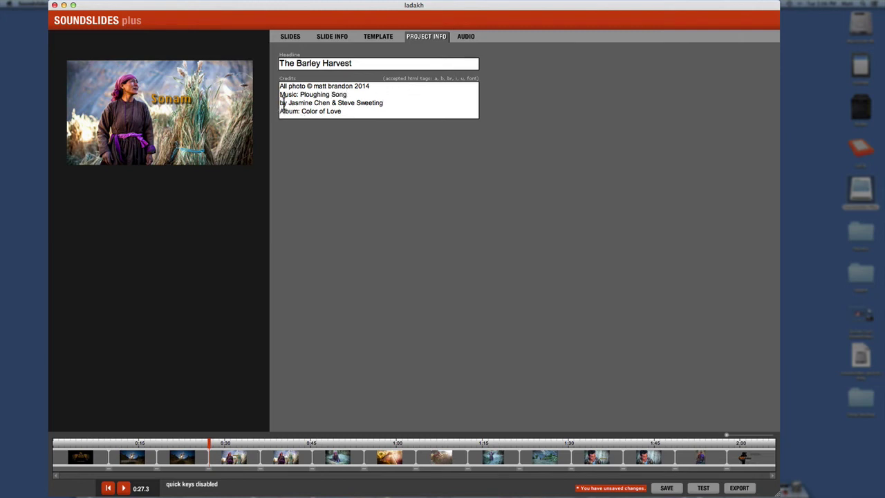
pyautogui.moveTo(280, 102); pyautogui.dragTo(352, 118)
pyautogui.press('BackSpace')
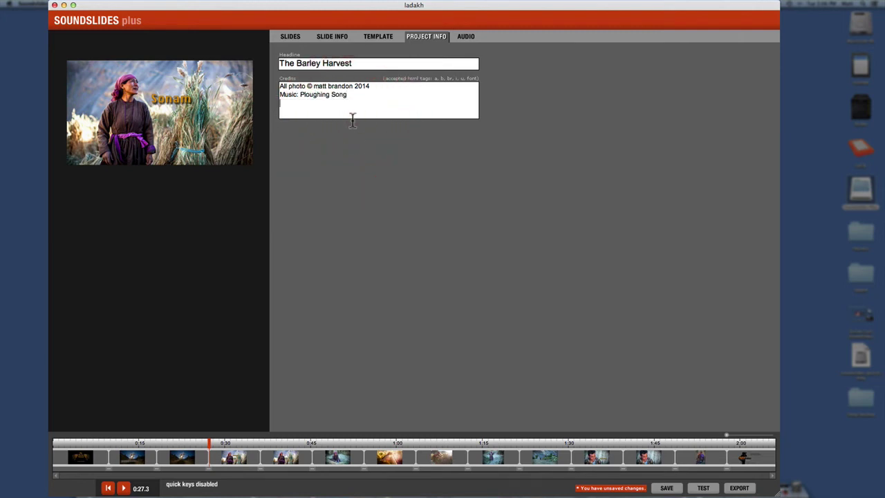
# Step: Review the audio track options, then return to the 14-slide grid
pyautogui.click(464, 40)
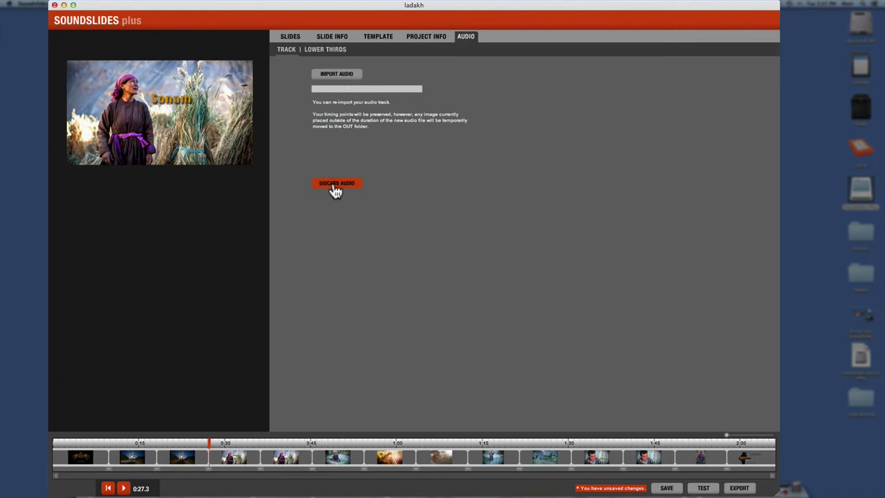
pyautogui.click(498, 154)
# Step: Drag the mother-and-child photo from the slide thumbnails into the Bin
pyautogui.click(291, 38)
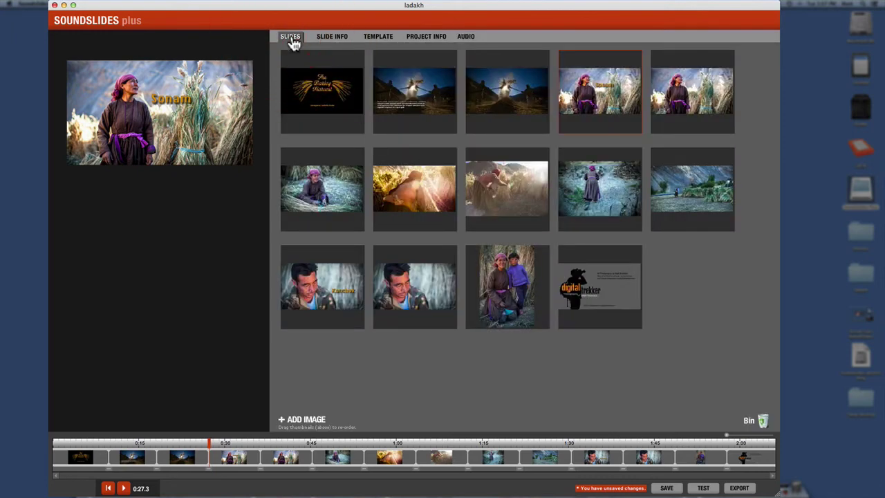
pyautogui.moveTo(515, 296)
pyautogui.mouseDown()
pyautogui.moveTo(507, 280)
pyautogui.moveTo(503, 297)
pyautogui.mouseUp()
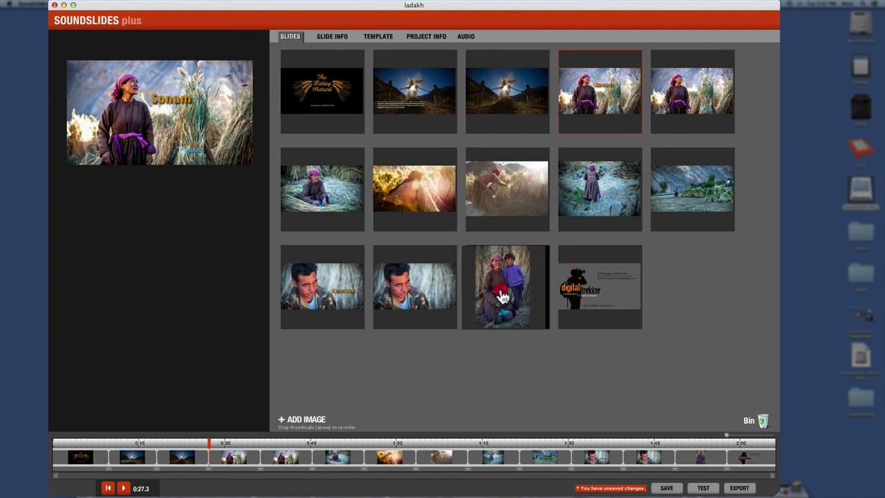
pyautogui.moveTo(502, 298); pyautogui.dragTo(760, 424)
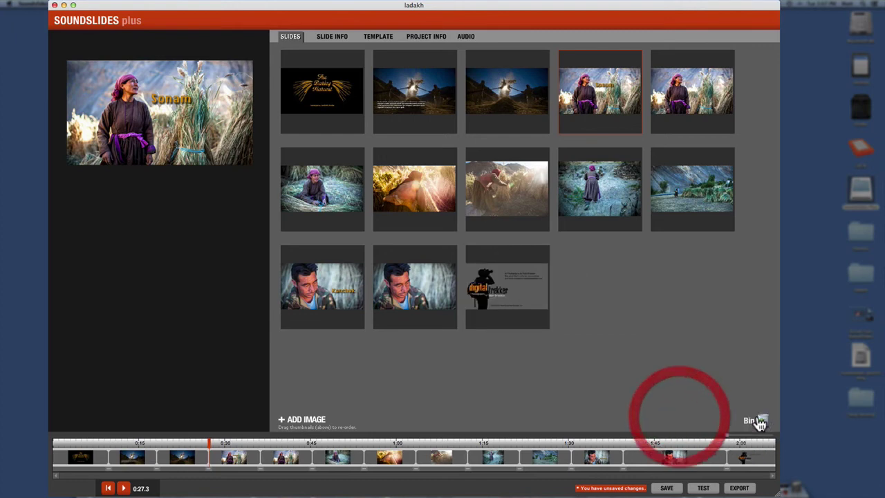
pyautogui.click(575, 270)
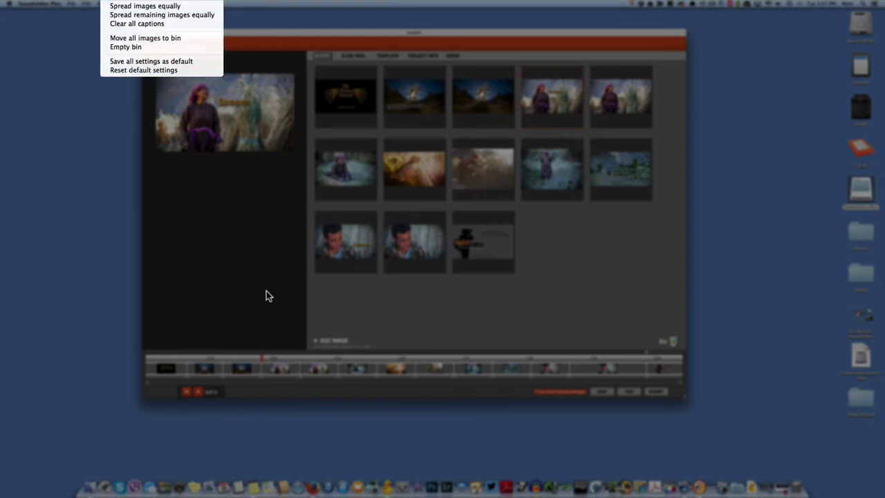
# Step: Shorten an early slide and lengthen the barley-history text slide in the timeline
pyautogui.click(283, 259)
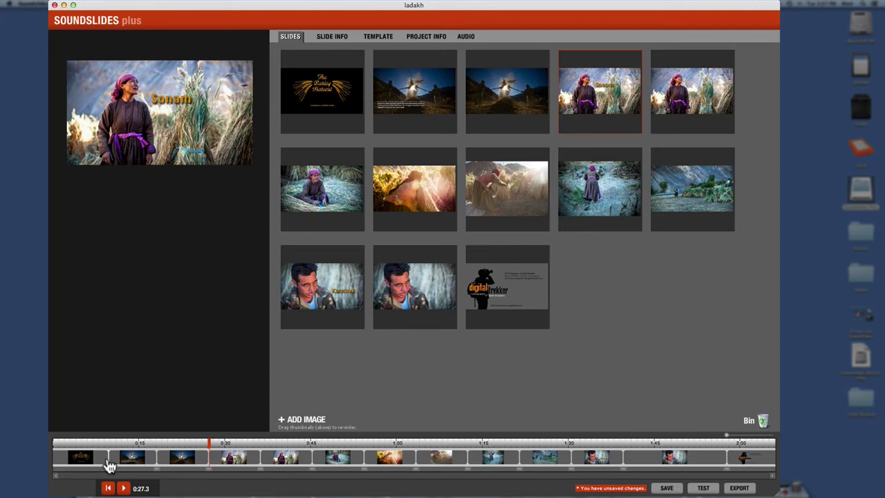
pyautogui.moveTo(111, 465)
pyautogui.mouseDown()
pyautogui.moveTo(84, 465)
pyautogui.moveTo(174, 466)
pyautogui.moveTo(148, 467)
pyautogui.moveTo(129, 454)
pyautogui.mouseUp()
pyautogui.click(124, 443)
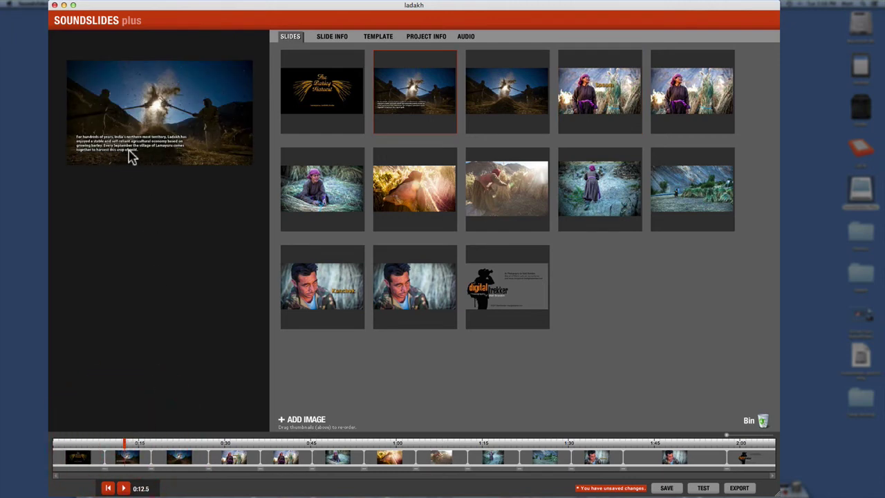
pyautogui.moveTo(151, 462); pyautogui.dragTo(173, 462)
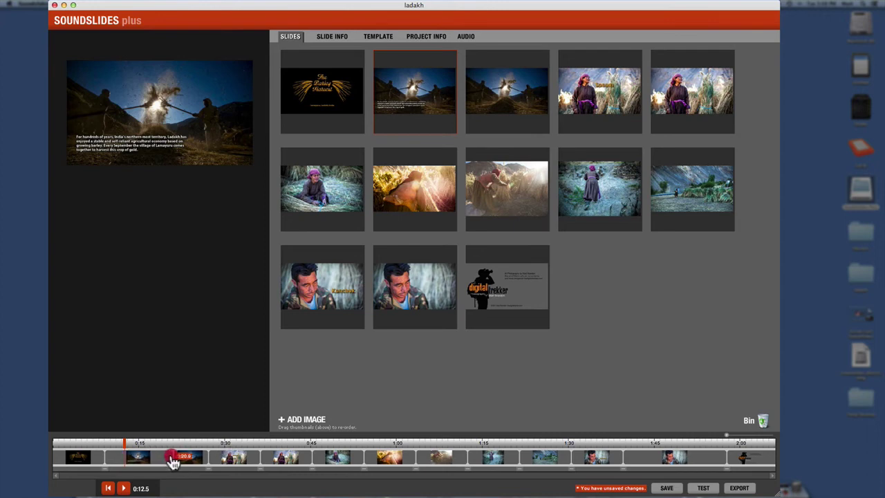
pyautogui.moveTo(173, 462); pyautogui.dragTo(169, 460)
# Step: Scrub the playhead through the opening slides to check the new timing
pyautogui.click(138, 446)
pyautogui.moveTo(159, 449); pyautogui.dragTo(202, 446)
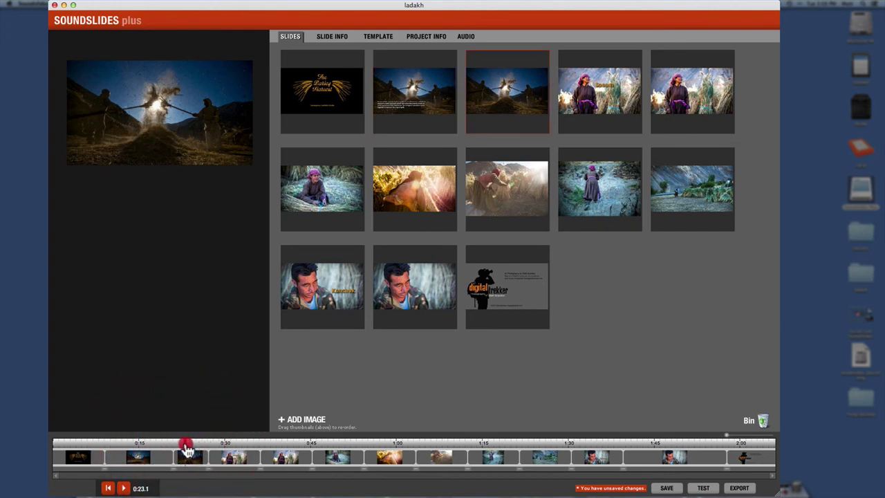
pyautogui.moveTo(205, 450); pyautogui.dragTo(140, 446)
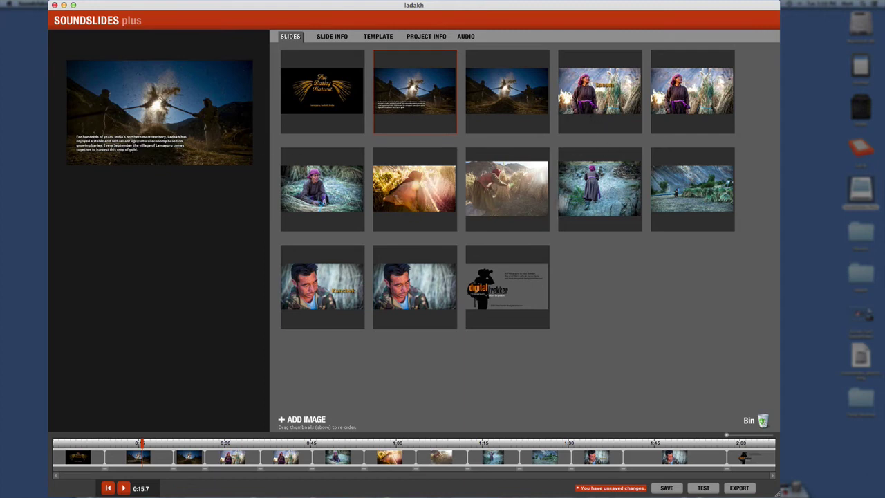
# Step: Adjust the closing slide's timing, shorten the threshing slide, and play back to review
pyautogui.click(602, 442)
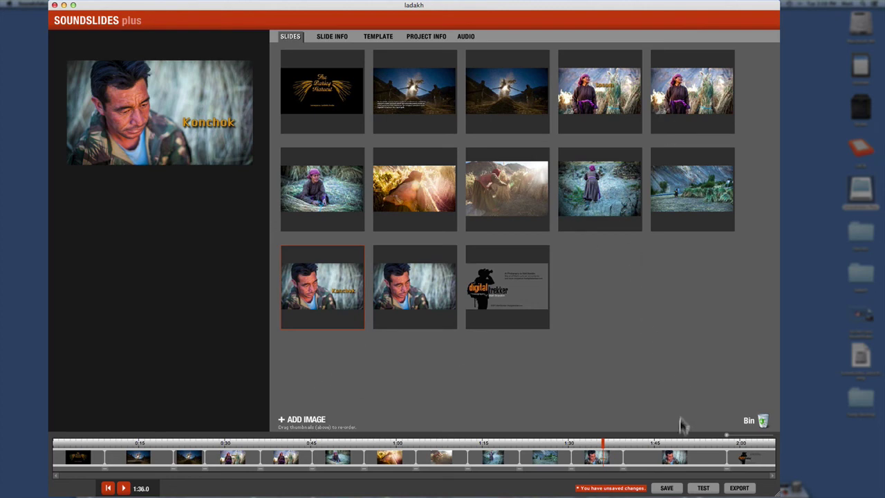
pyautogui.moveTo(725, 457); pyautogui.dragTo(647, 462)
pyautogui.click(188, 449)
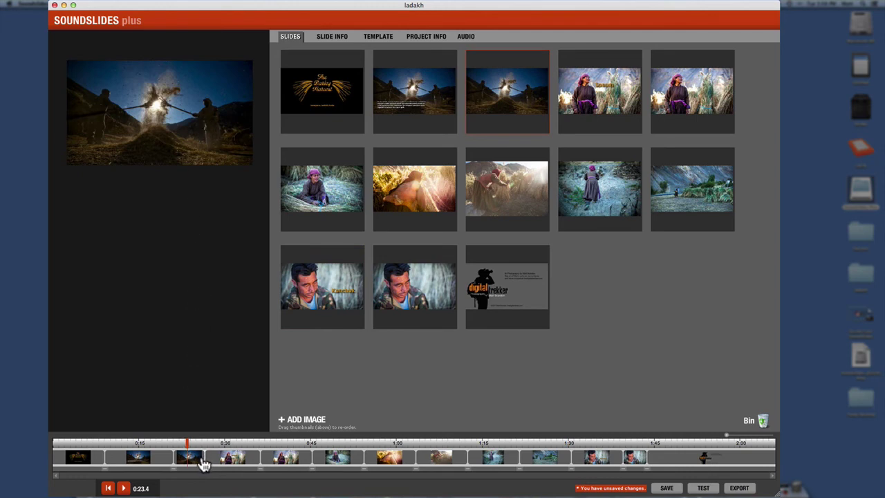
pyautogui.moveTo(197, 462); pyautogui.dragTo(184, 468)
pyautogui.click(145, 446)
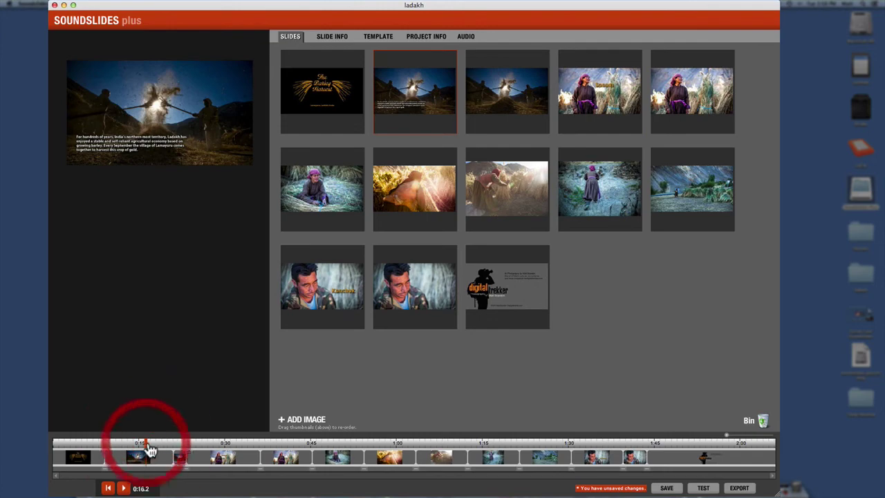
pyautogui.click(123, 488)
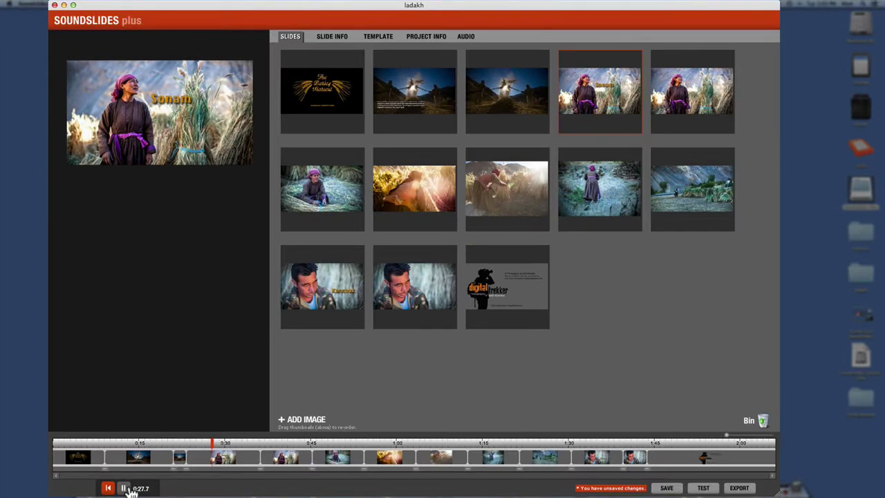
pyautogui.click(124, 489)
# Step: Shorten the Sonam slide and pull the following woman slide closer to it
pyautogui.click(231, 460)
pyautogui.moveTo(231, 462); pyautogui.dragTo(228, 460)
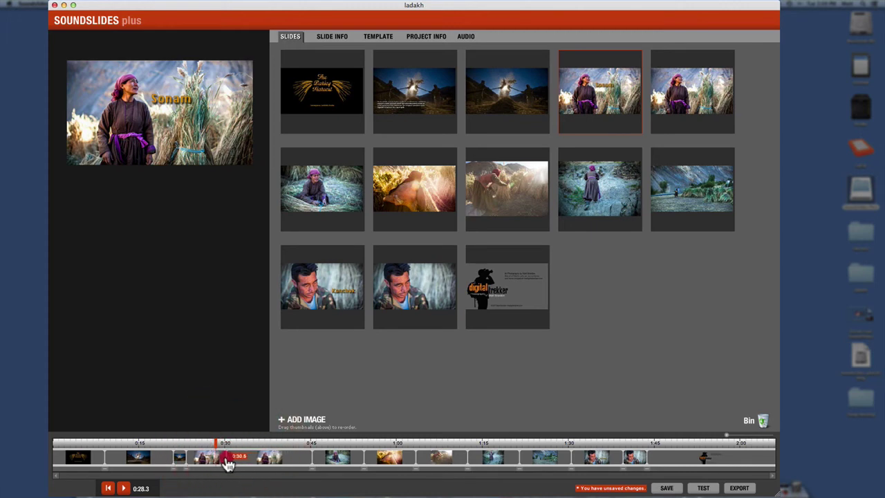
pyautogui.moveTo(282, 460)
pyautogui.mouseDown()
pyautogui.moveTo(228, 467)
pyautogui.moveTo(262, 466)
pyautogui.moveTo(239, 460)
pyautogui.mouseUp()
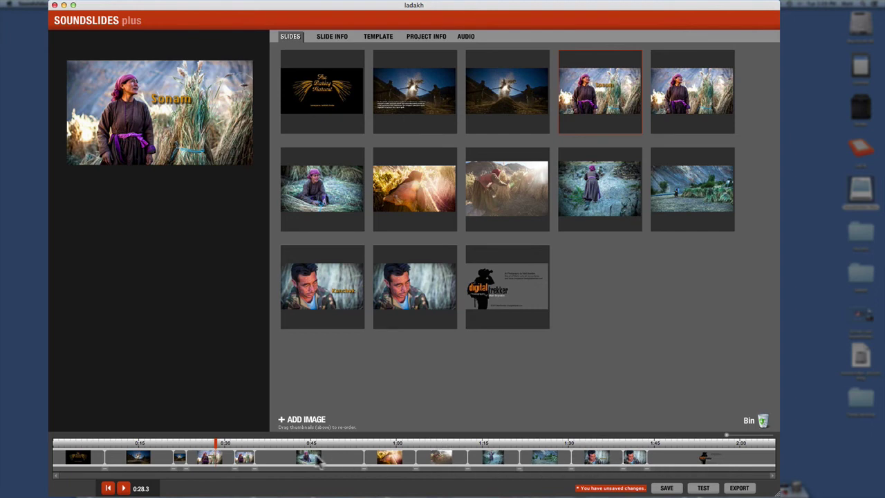
# Step: From slide 5 onward, spread the remaining images equally across the soundtrack
pyautogui.click(247, 443)
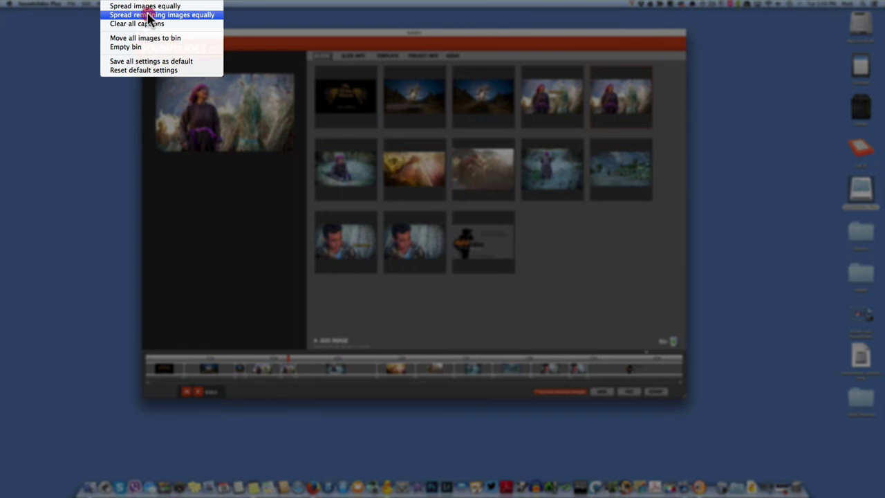
pyautogui.click(147, 15)
pyautogui.click(512, 160)
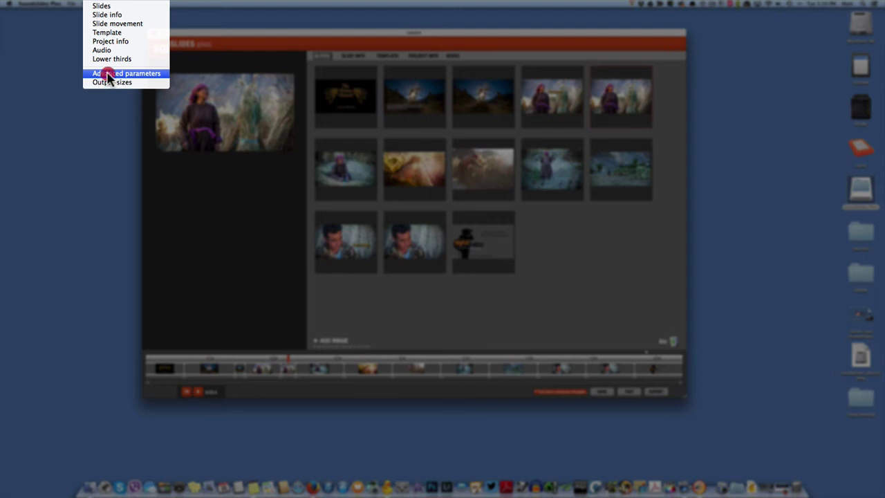
# Step: Open the Advanced parameters table in project settings
pyautogui.click(109, 73)
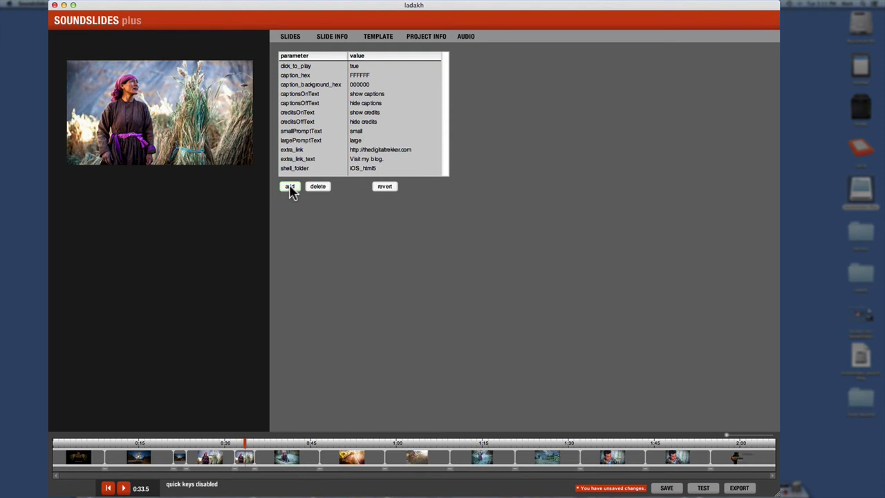
pyautogui.click(500, 296)
pyautogui.click(621, 402)
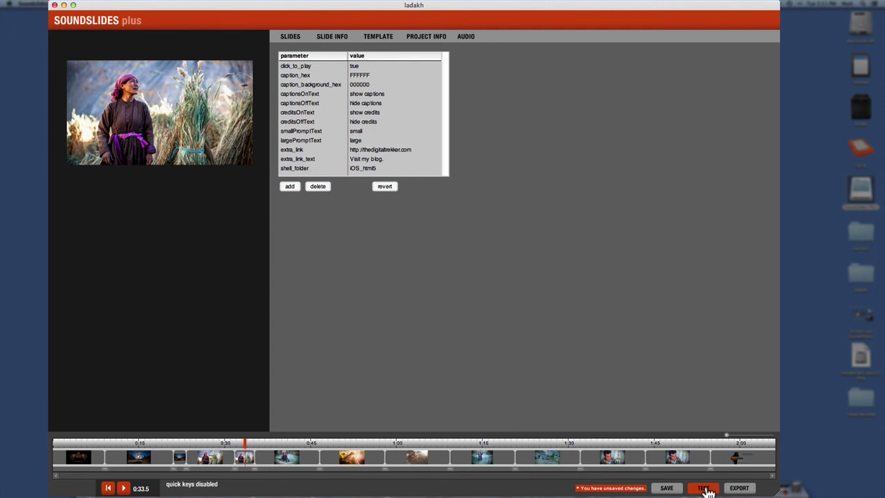
# Step: Save the project and test-play The Barley Harvest full screen in Firefox
pyautogui.click(667, 489)
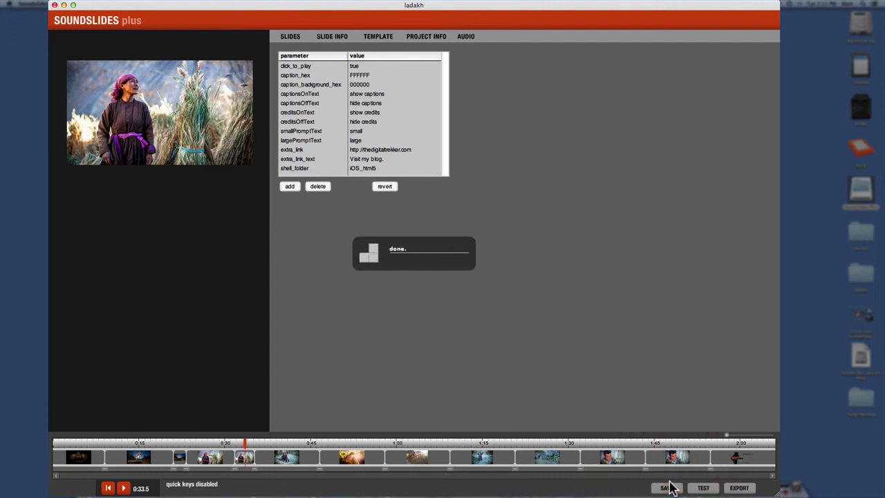
pyautogui.click(704, 489)
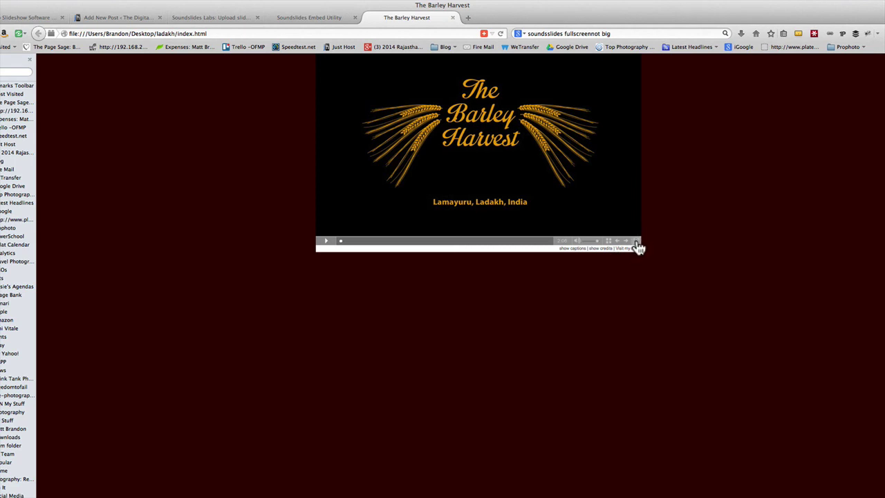
pyautogui.click(637, 248)
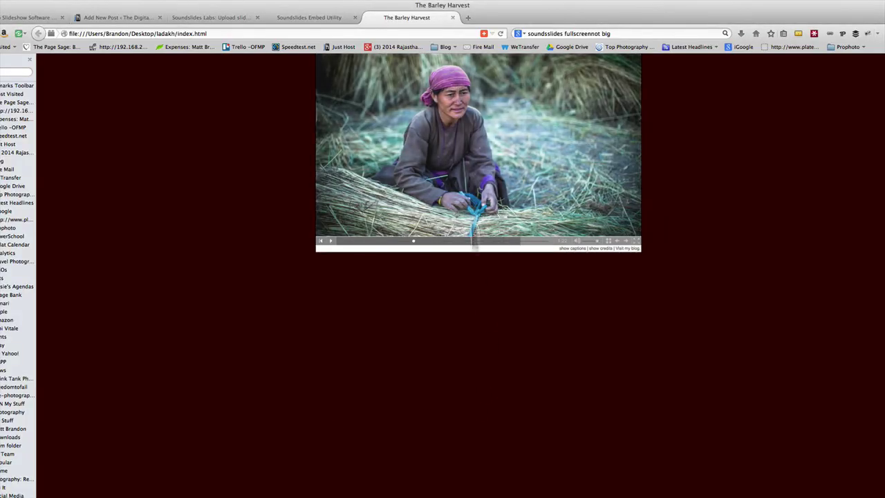
# Step: Close the browser preview and add two new rows to the advanced parameters table
pyautogui.click(452, 17)
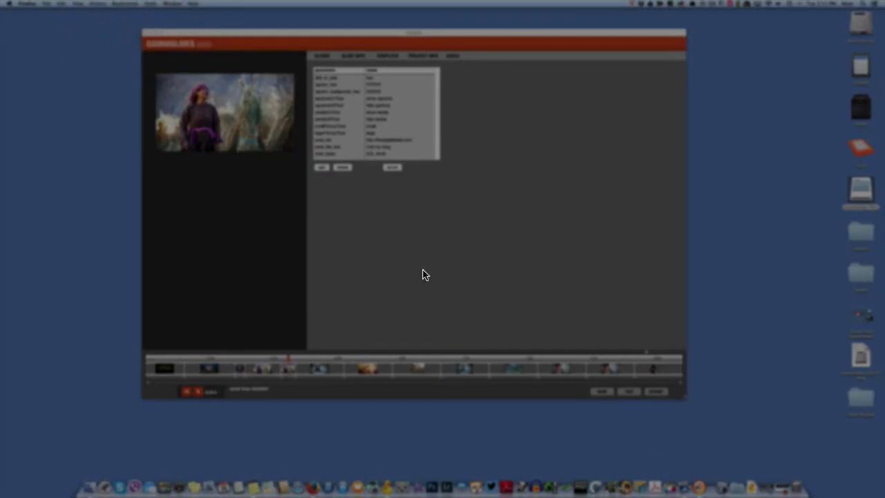
pyautogui.click(424, 304)
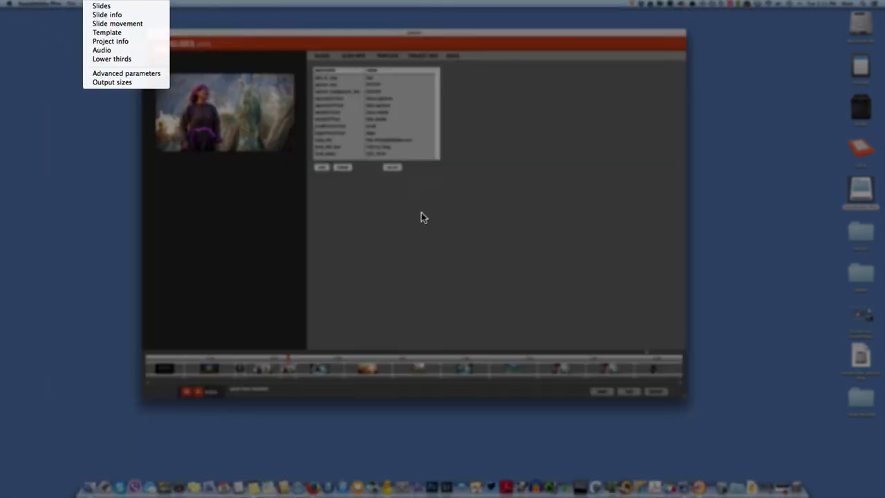
pyautogui.click(420, 218)
pyautogui.click(290, 189)
pyautogui.click(290, 188)
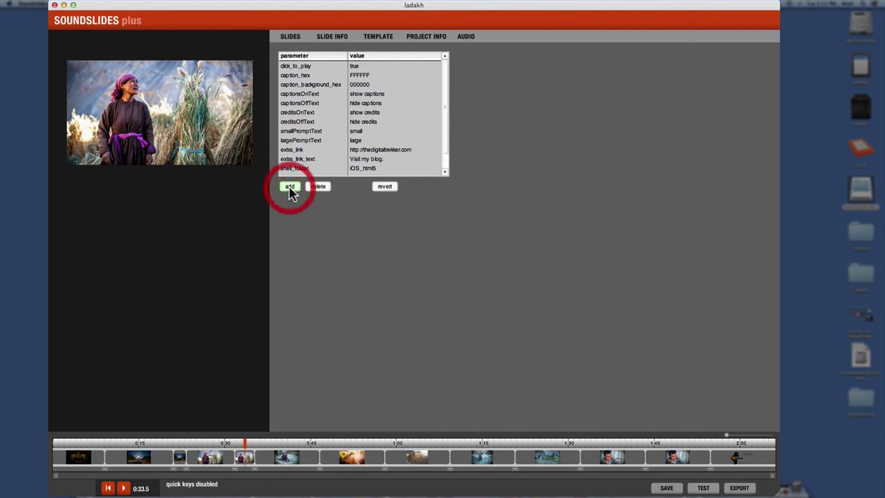
pyautogui.click(445, 165)
# Step: Set the new rows to max_fullscreen_width 1920 and max_fullscreen_height 1080
pyautogui.click(359, 160)
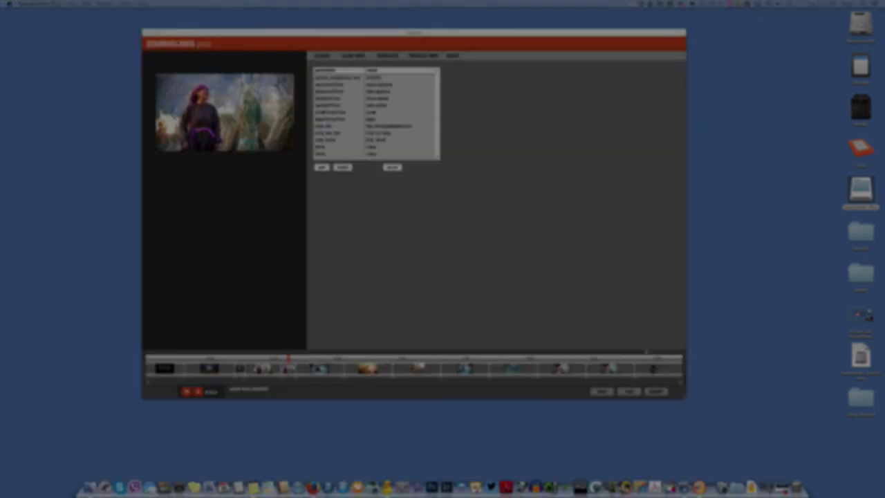
pyautogui.click(298, 160)
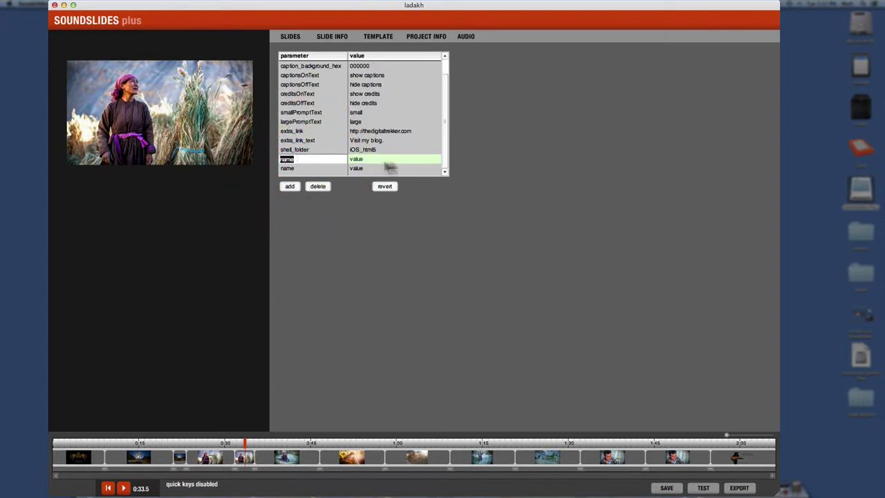
pyautogui.write('max_fullscreen_width')
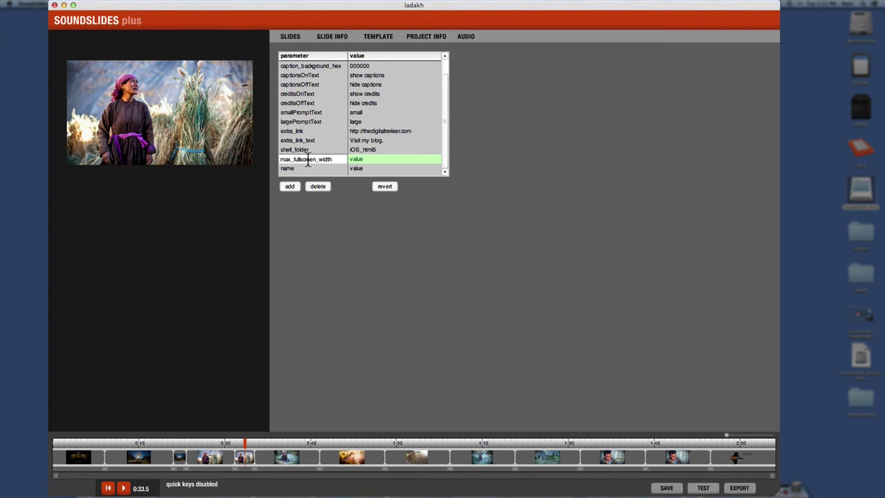
pyautogui.click(356, 160)
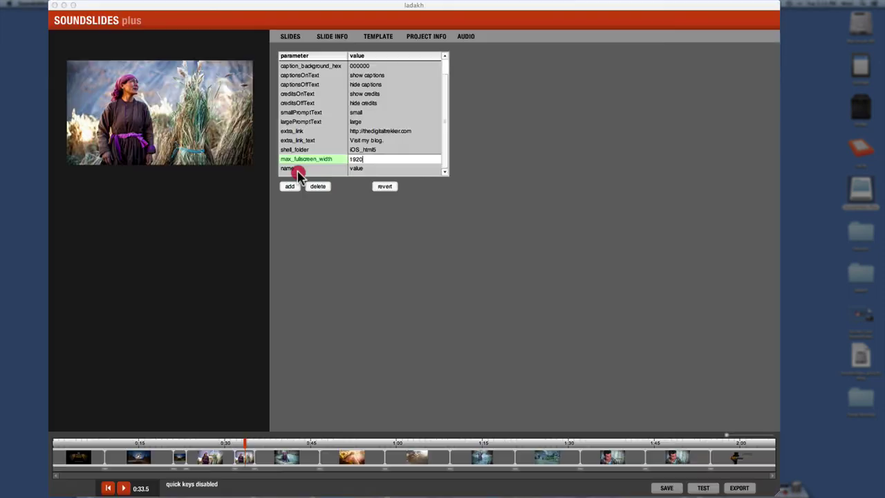
pyautogui.write('1920')
pyautogui.click(294, 169)
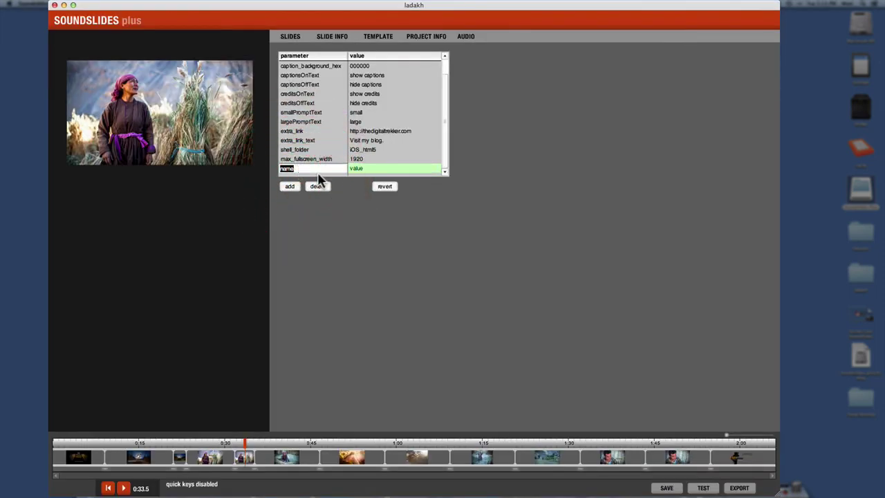
pyautogui.write('max_fullscreen_height')
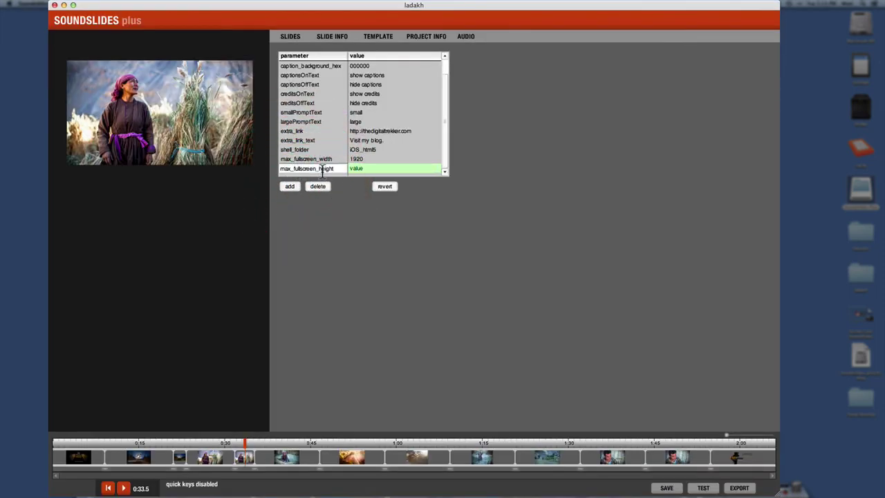
pyautogui.click(361, 169)
pyautogui.write('1080')
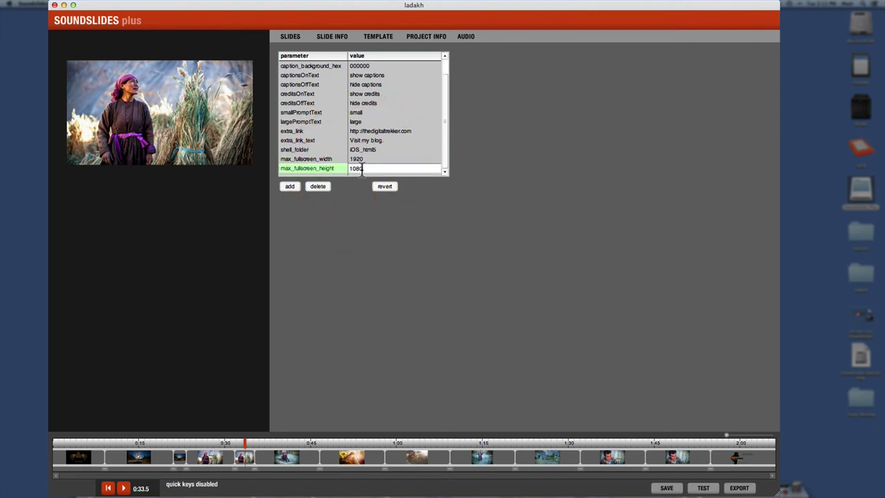
pyautogui.click(357, 213)
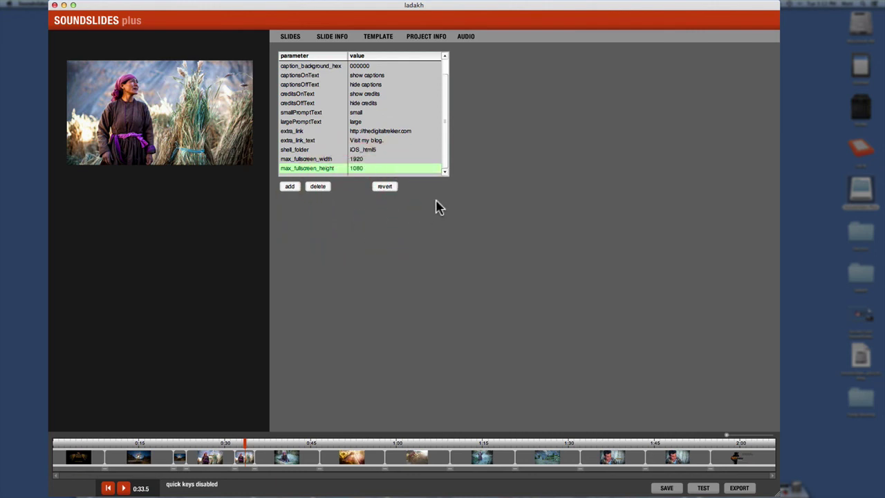
# Step: Save the project, close The Barley Harvest preview tab, and return to Soundslides Plus
pyautogui.click(668, 488)
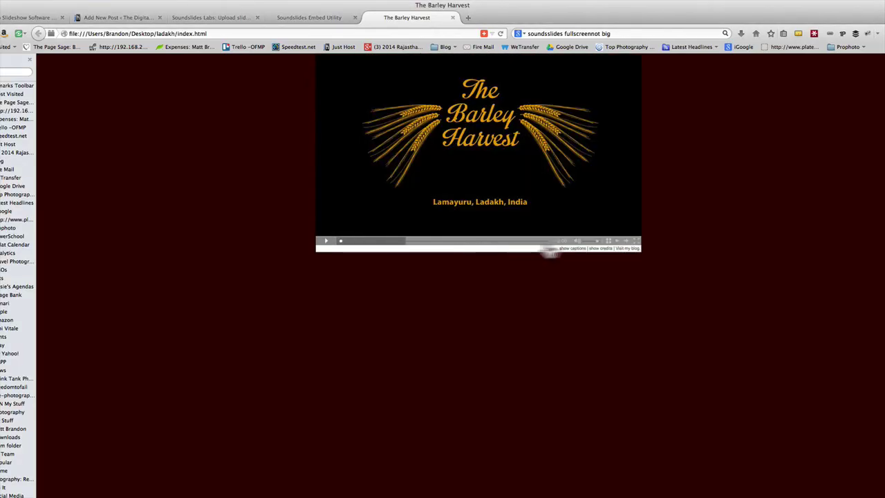
pyautogui.click(453, 17)
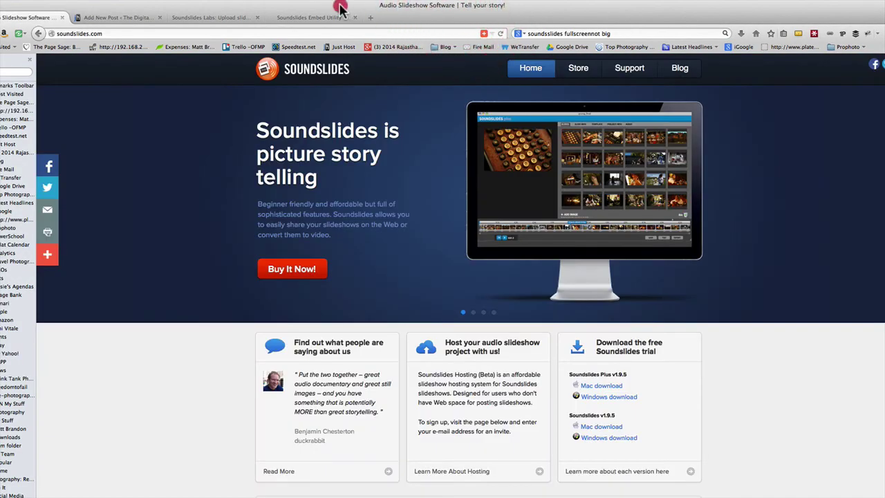
pyautogui.click(339, 9)
pyautogui.click(360, 215)
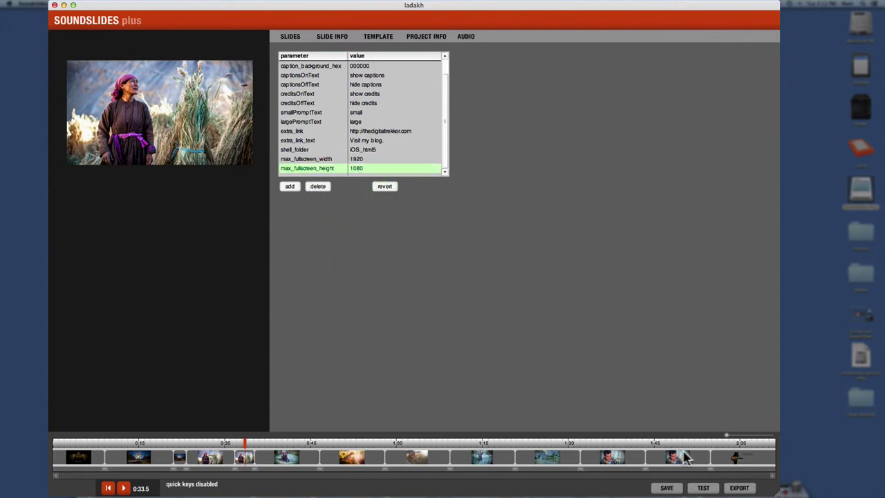
# Step: Apply a Custom 700×394 output size with full screen enabled
pyautogui.click(94, 4)
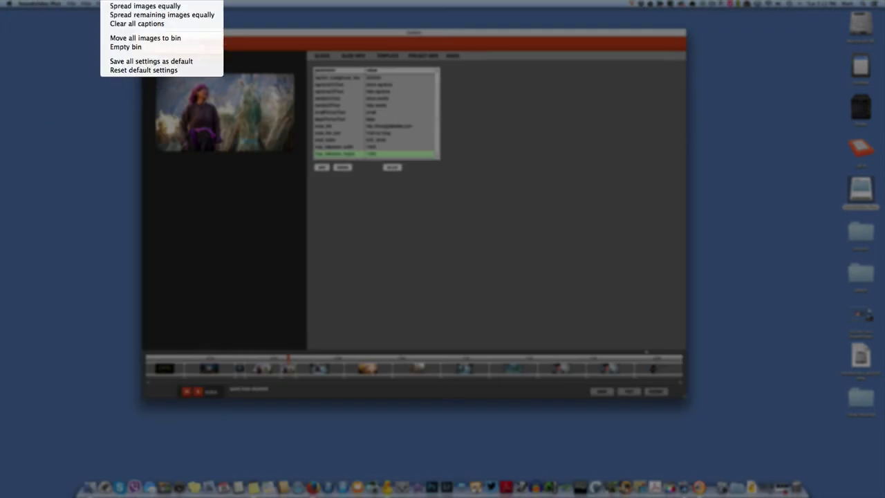
pyautogui.click(119, 83)
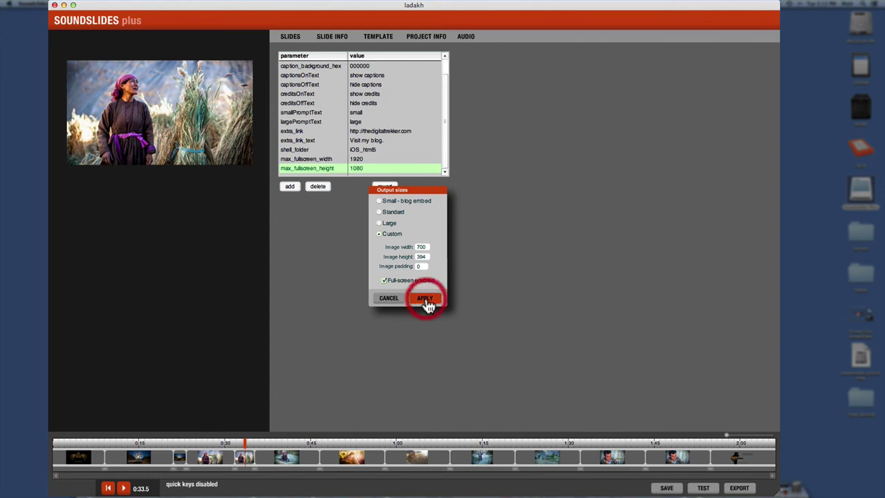
pyautogui.click(426, 303)
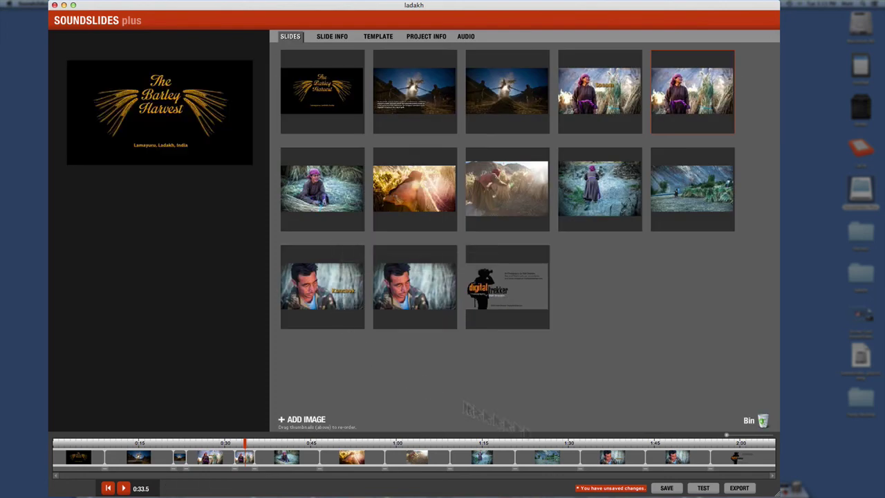
# Step: Test the slideshow in Firefox and jump to a slide from thumbnails 07-12
pyautogui.click(703, 489)
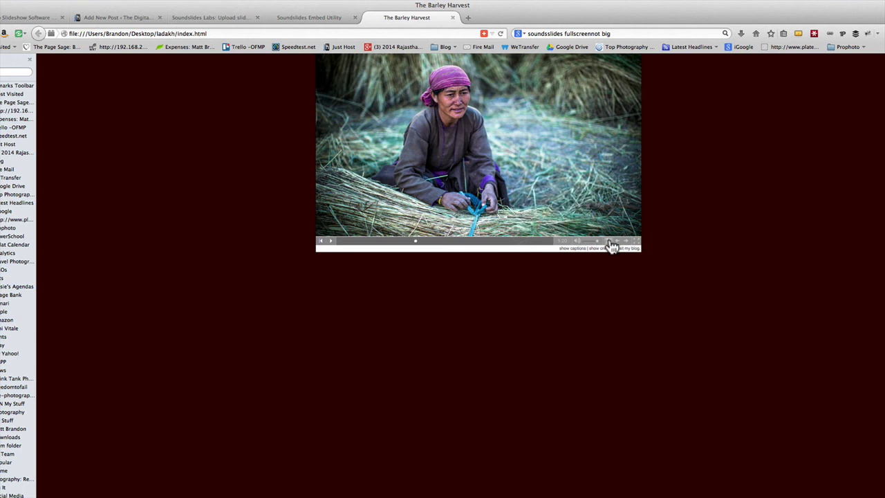
pyautogui.moveTo(576, 241)
pyautogui.click(609, 244)
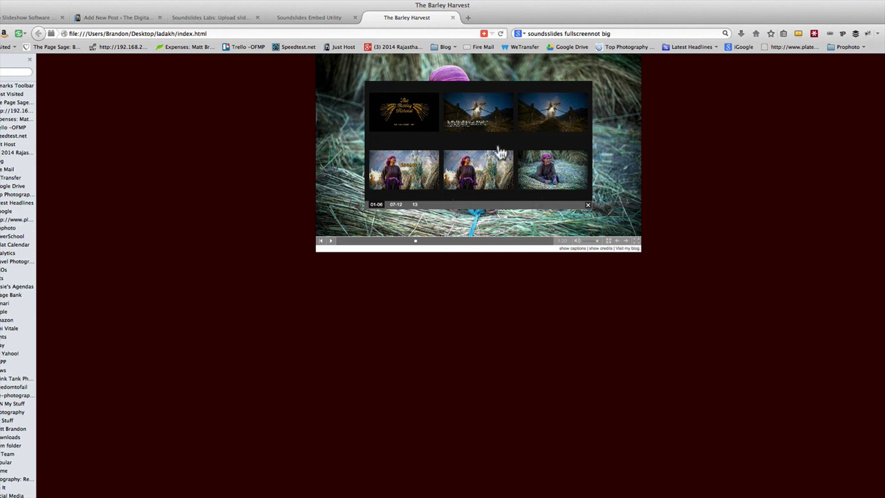
pyautogui.click(396, 206)
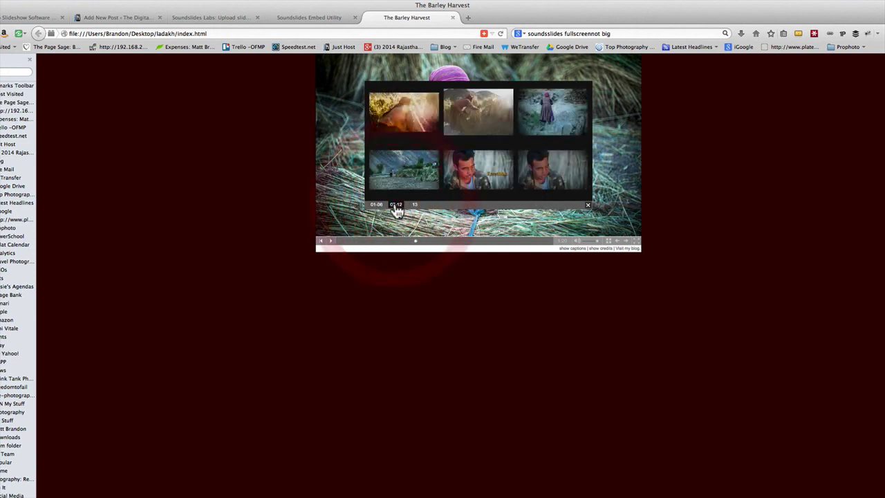
pyautogui.click(397, 182)
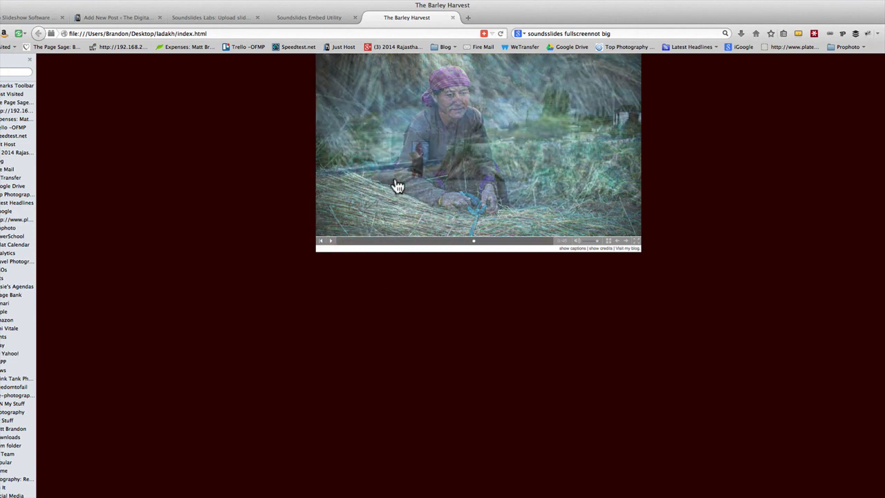
# Step: Jump via the thumbnail index to the man's close-up portrait, then the Sonam slide
pyautogui.click(608, 240)
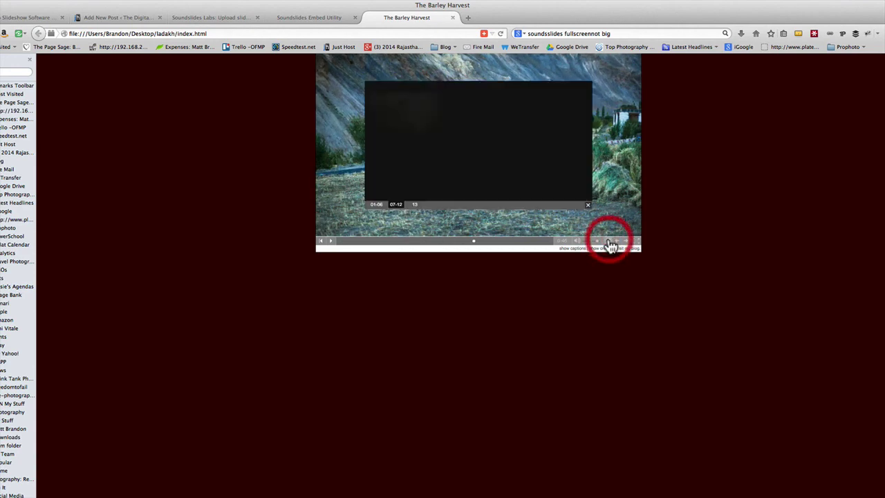
pyautogui.click(549, 178)
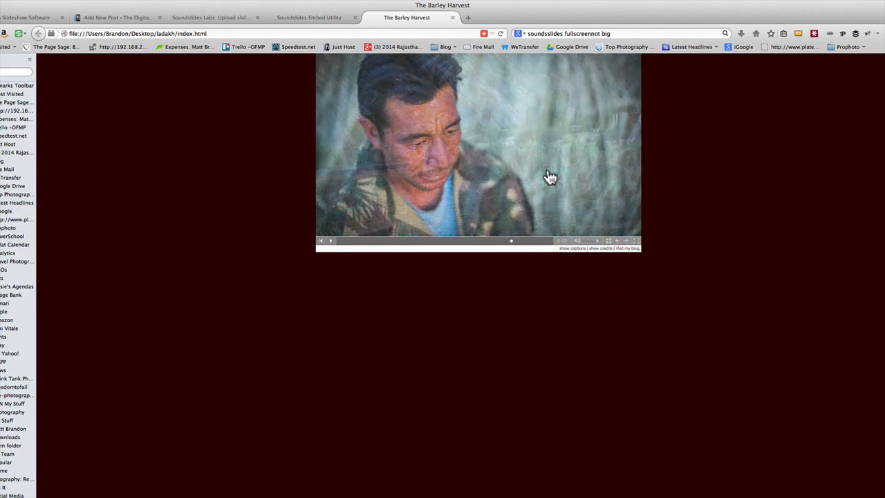
pyautogui.click(605, 242)
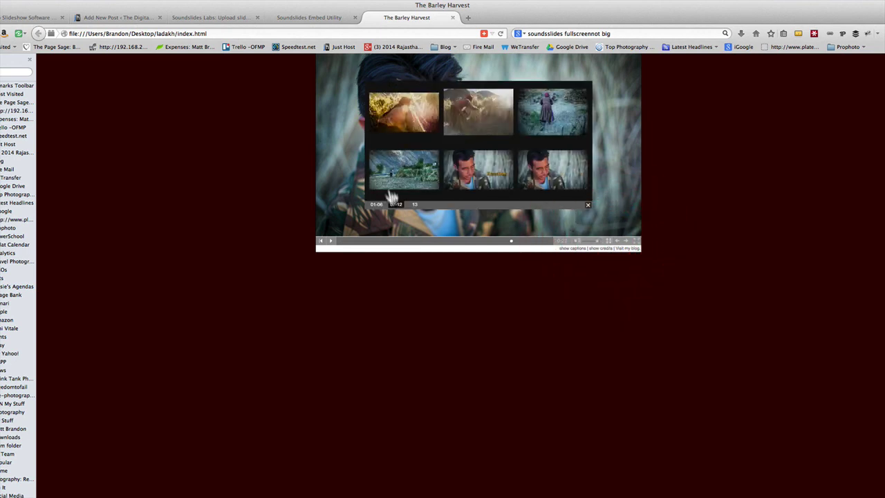
pyautogui.click(377, 204)
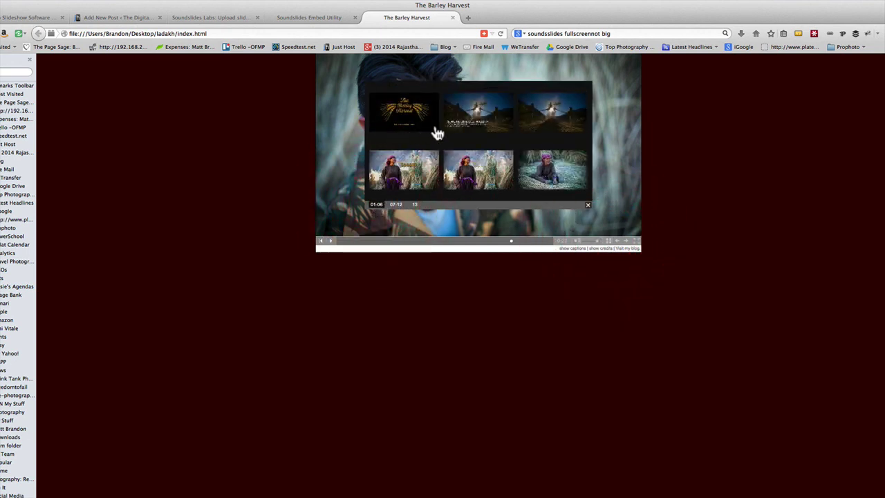
pyautogui.click(408, 169)
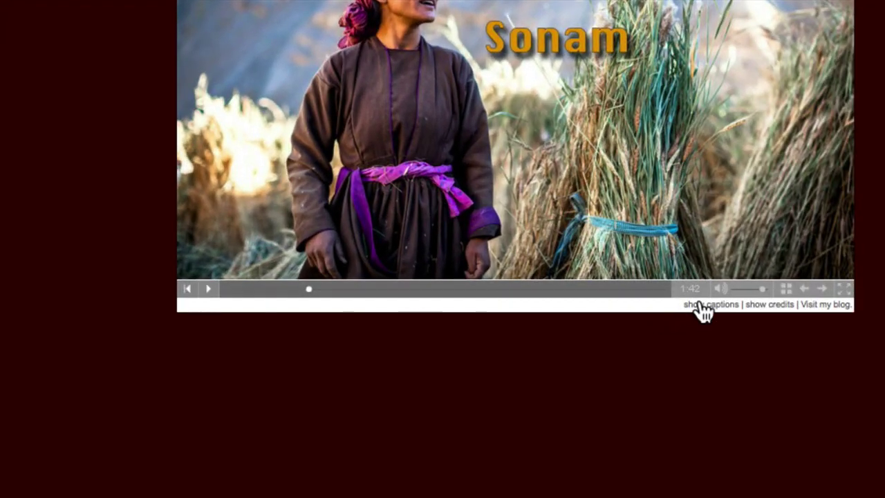
# Step: Show the Sonam slide's caption, then switch to the slideshow credits
pyautogui.click(704, 305)
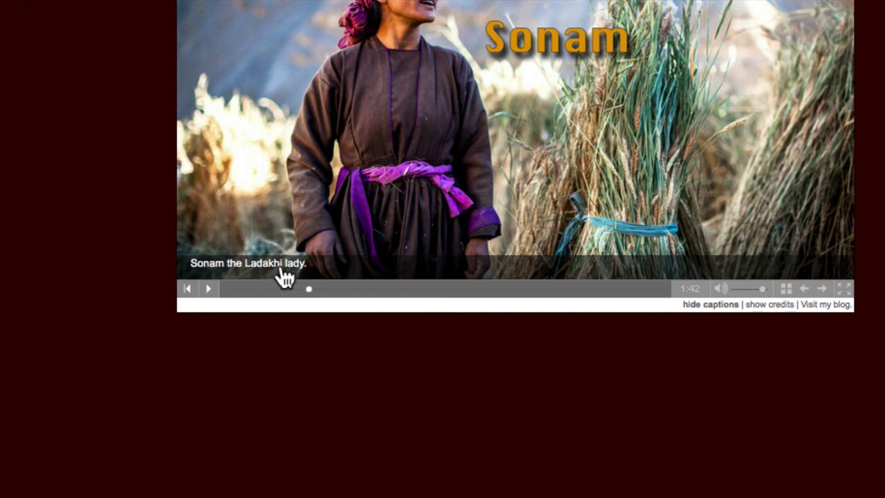
pyautogui.click(767, 307)
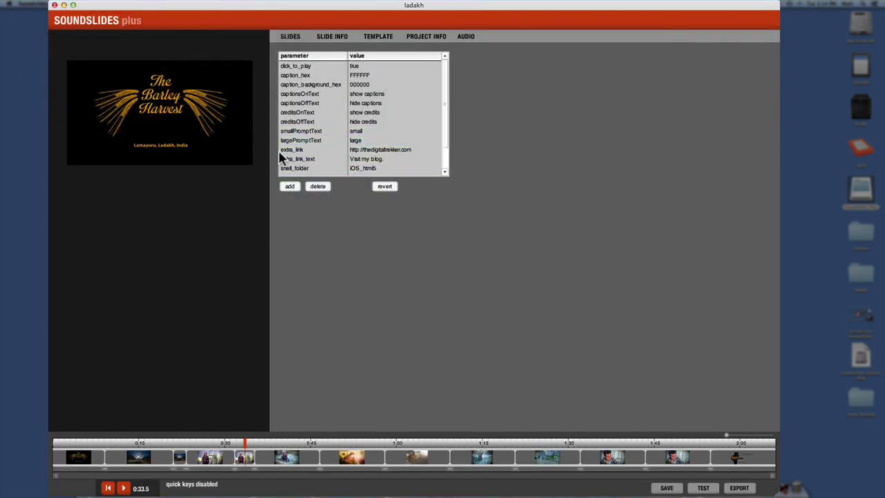
# Step: Select the extra_link parameter, then return to the ladakh project's 13-slide thumbnail grid
pyautogui.click(282, 152)
pyautogui.click(290, 37)
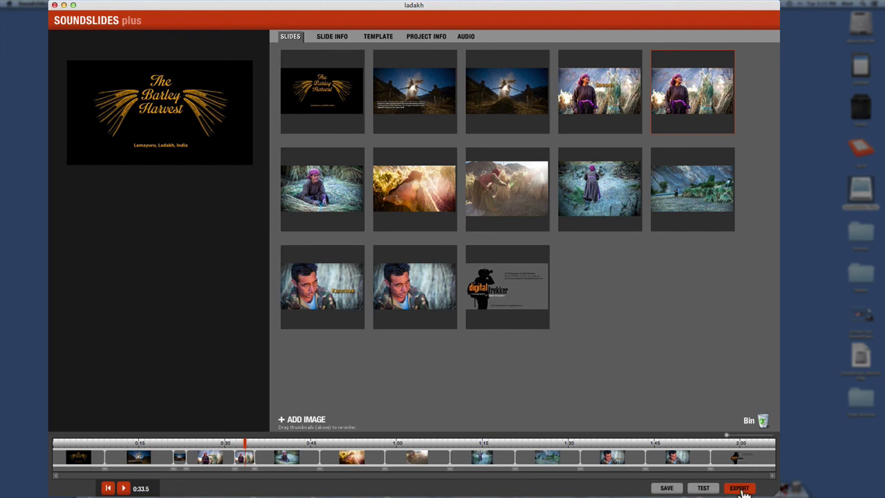
# Step: Export the slideshow for the web and select its publish_to_web folder in ladakh
pyautogui.click(741, 489)
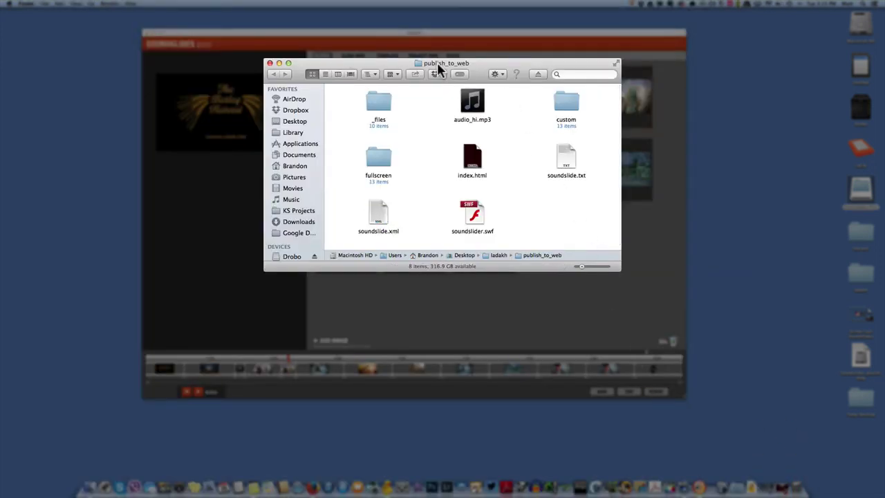
pyautogui.keyDown('super'); pyautogui.click(440, 70); pyautogui.keyUp('super')
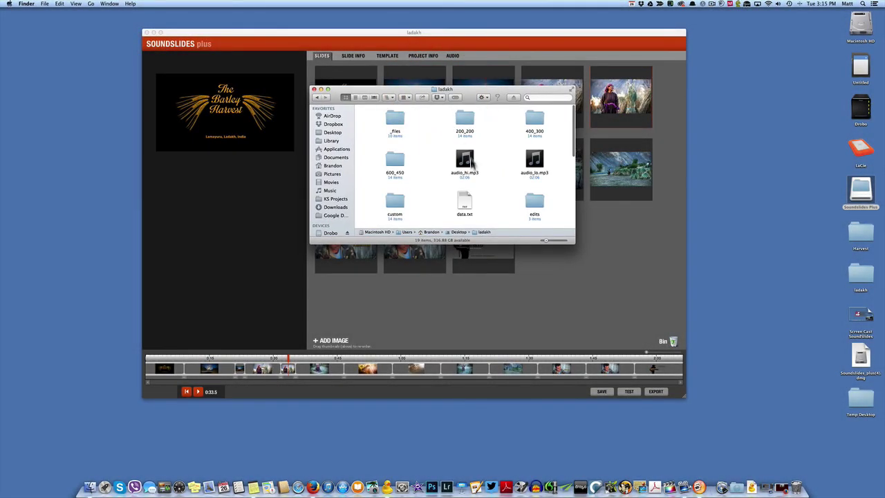
pyautogui.scroll(-3, 405, 185)
pyautogui.click(464, 188)
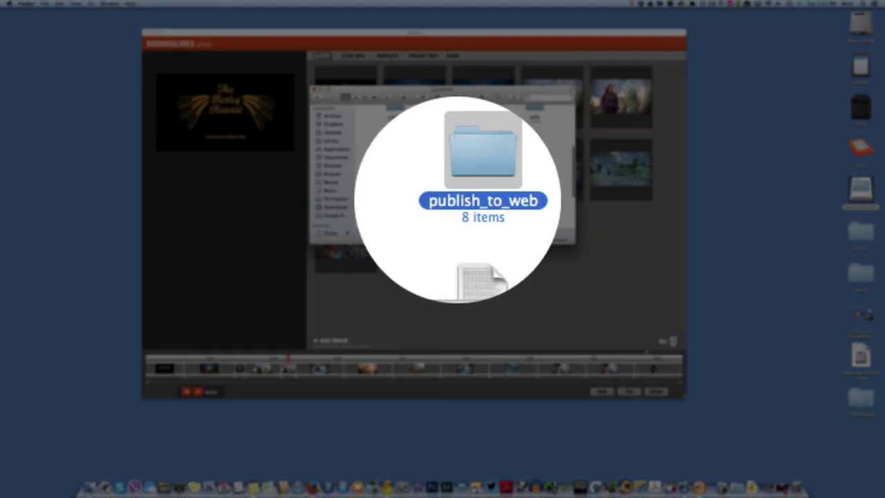
# Step: Rename the publish_to_web folder to barley_harvest
pyautogui.press('Return')
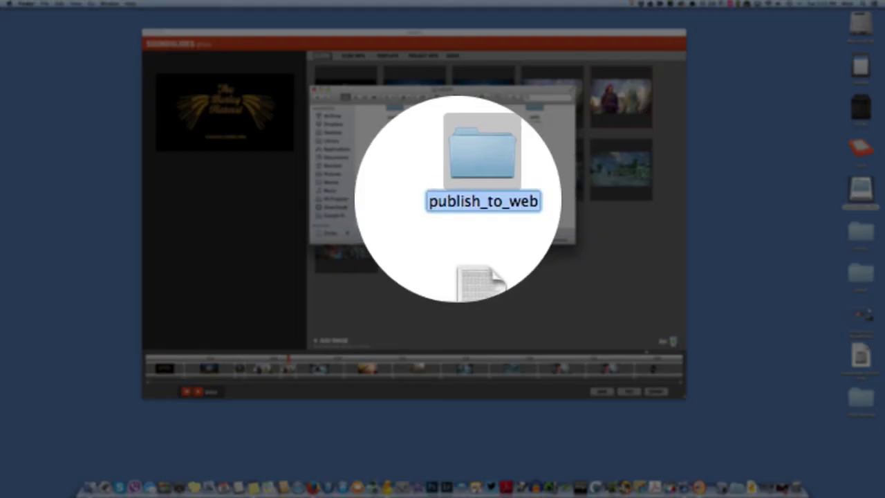
pyautogui.write('Ba')
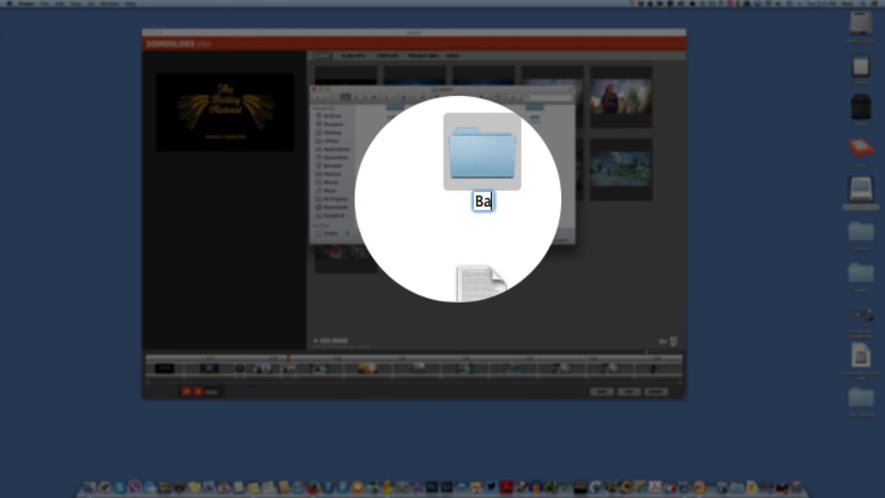
pyautogui.press('BackSpace')
pyautogui.press('BackSpace')
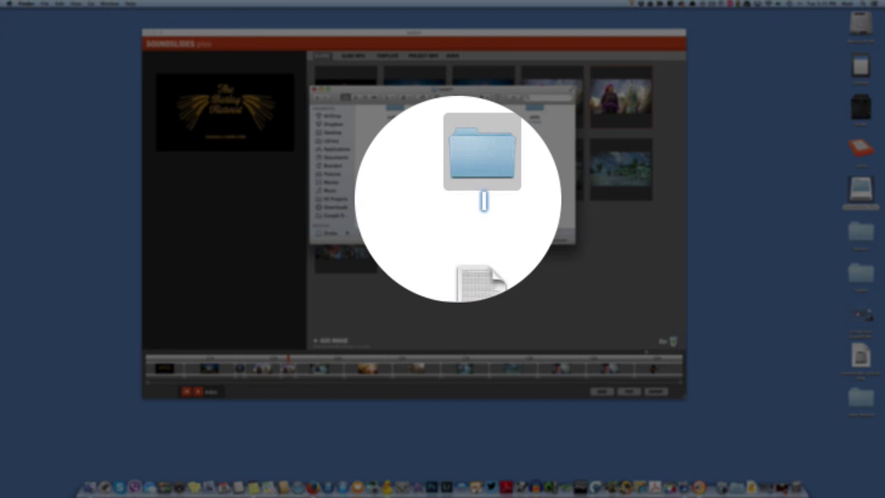
pyautogui.write('barley')
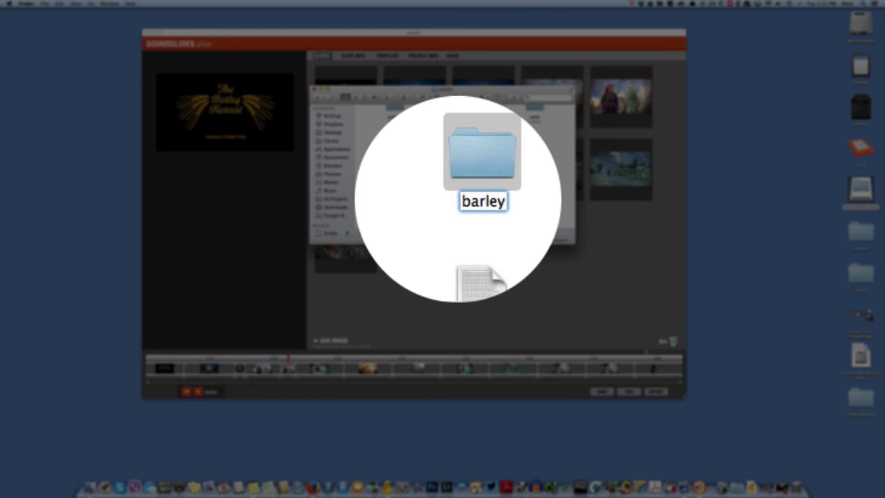
pyautogui.write('_harvest')
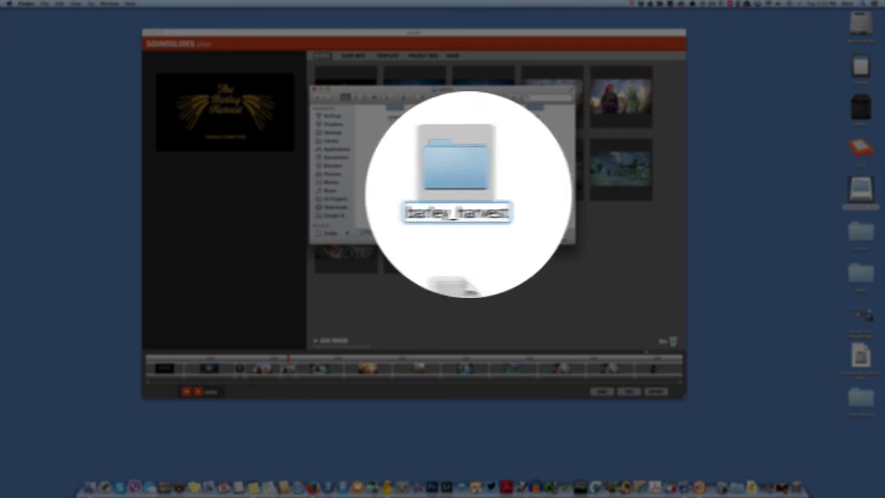
pyautogui.press('Return')
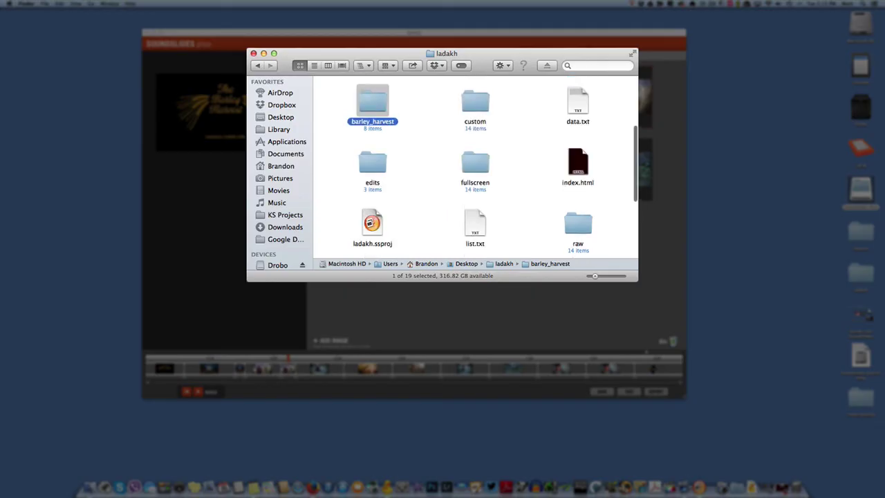